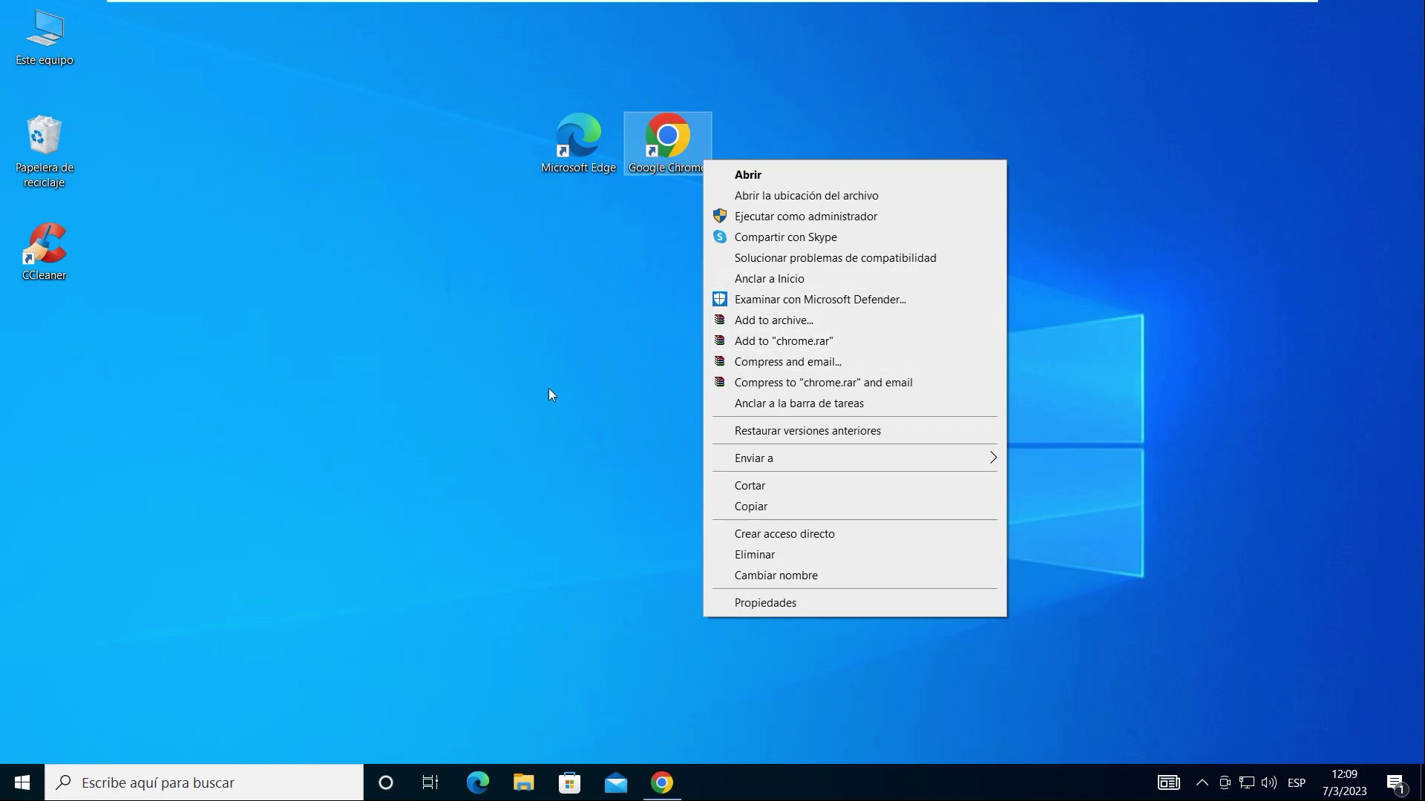
Examine the context menus of the empty desktop, the Recycle Bin and the Google Chrome shortcut.
{"action": "right_click", "coordinate": [1101, 380]}
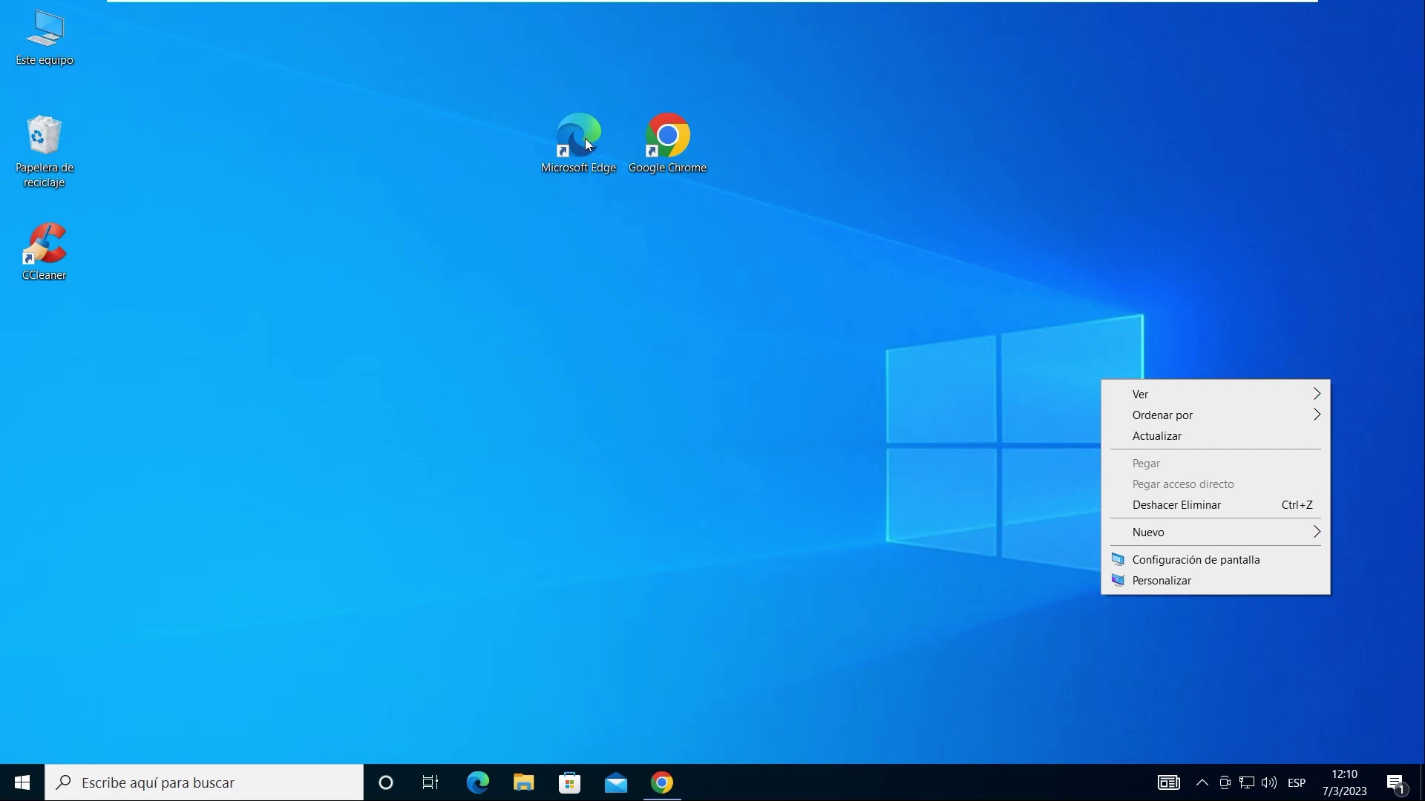
{"action": "right_click", "coordinate": [52, 152]}
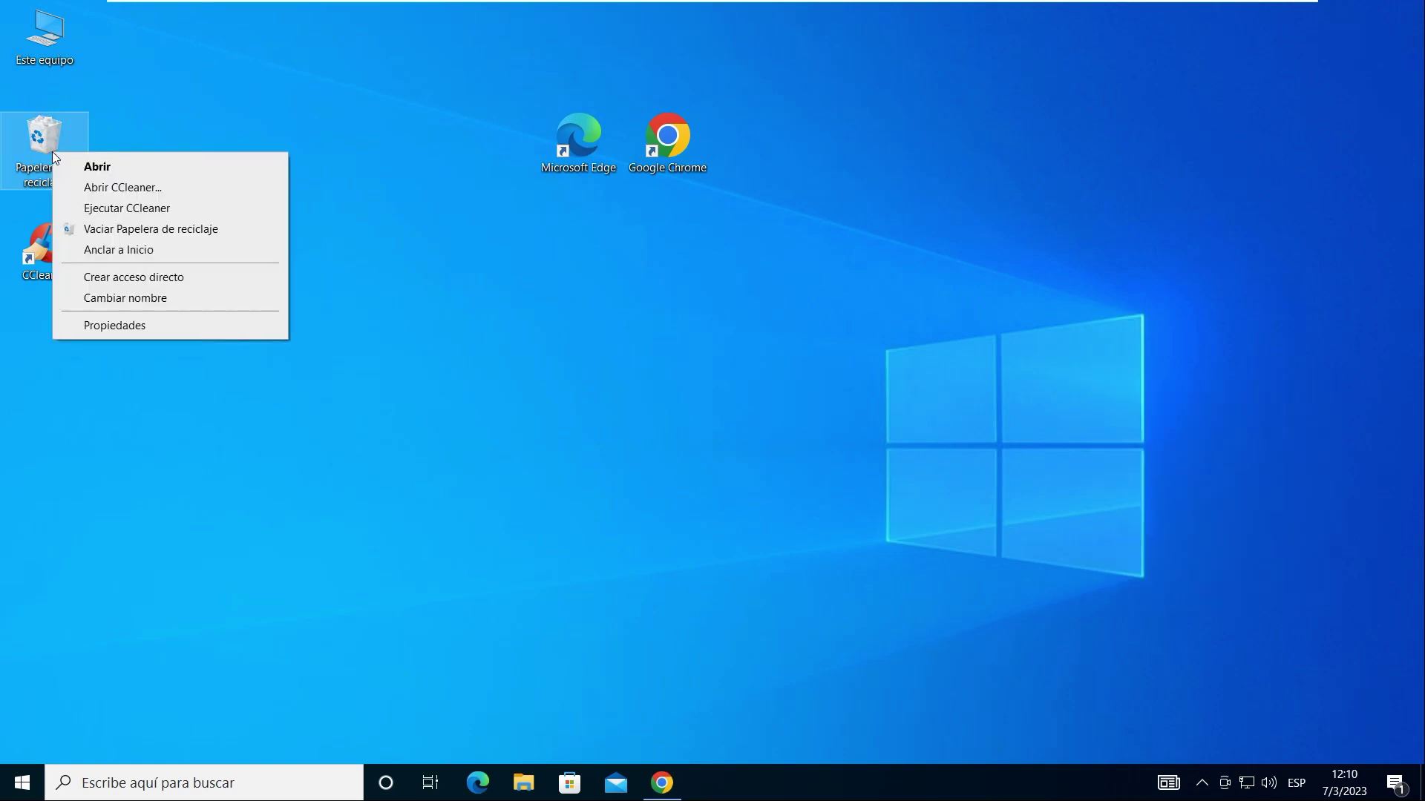
{"action": "left_click", "coordinate": [623, 329]}
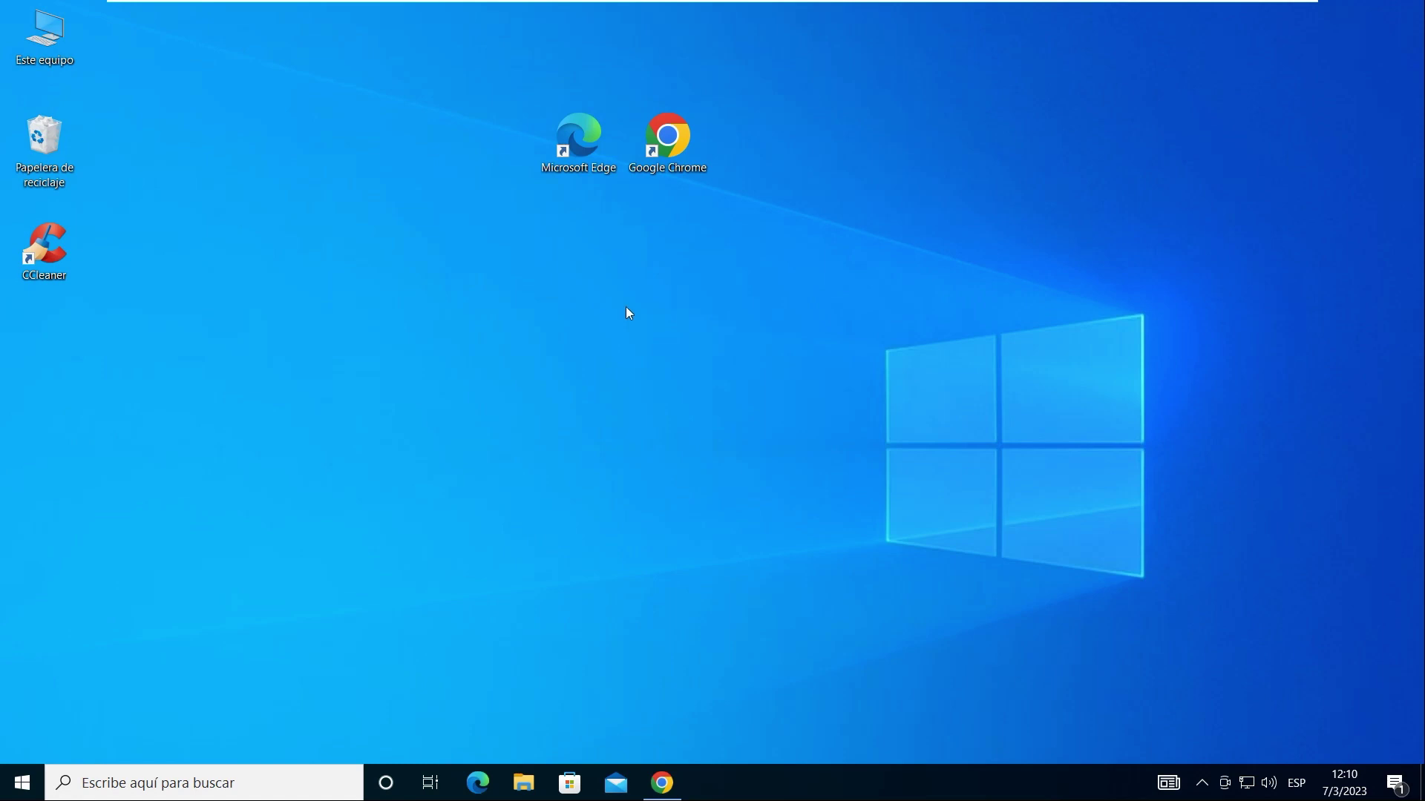
{"action": "right_click", "coordinate": [671, 151]}
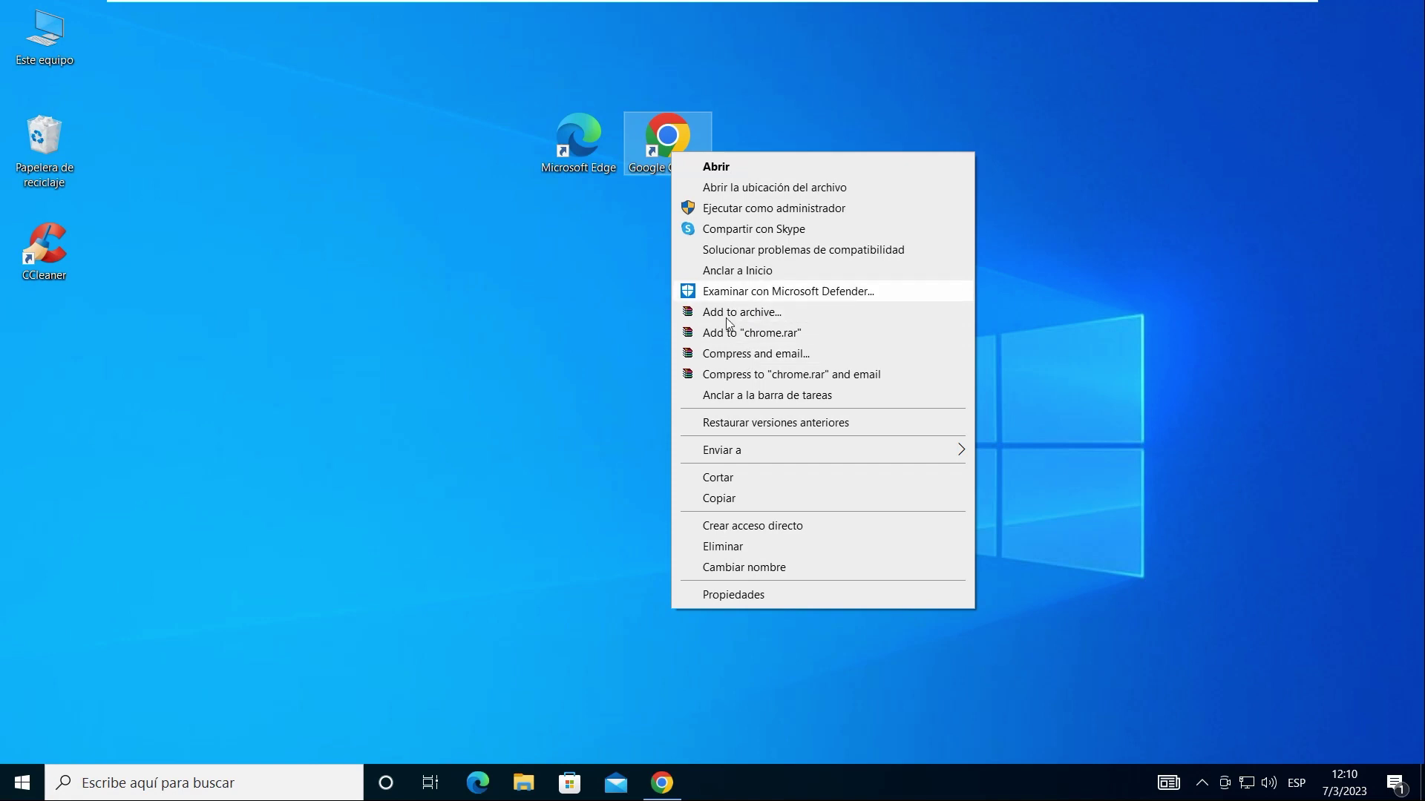
{"action": "mouse_move", "coordinate": [758, 458]}
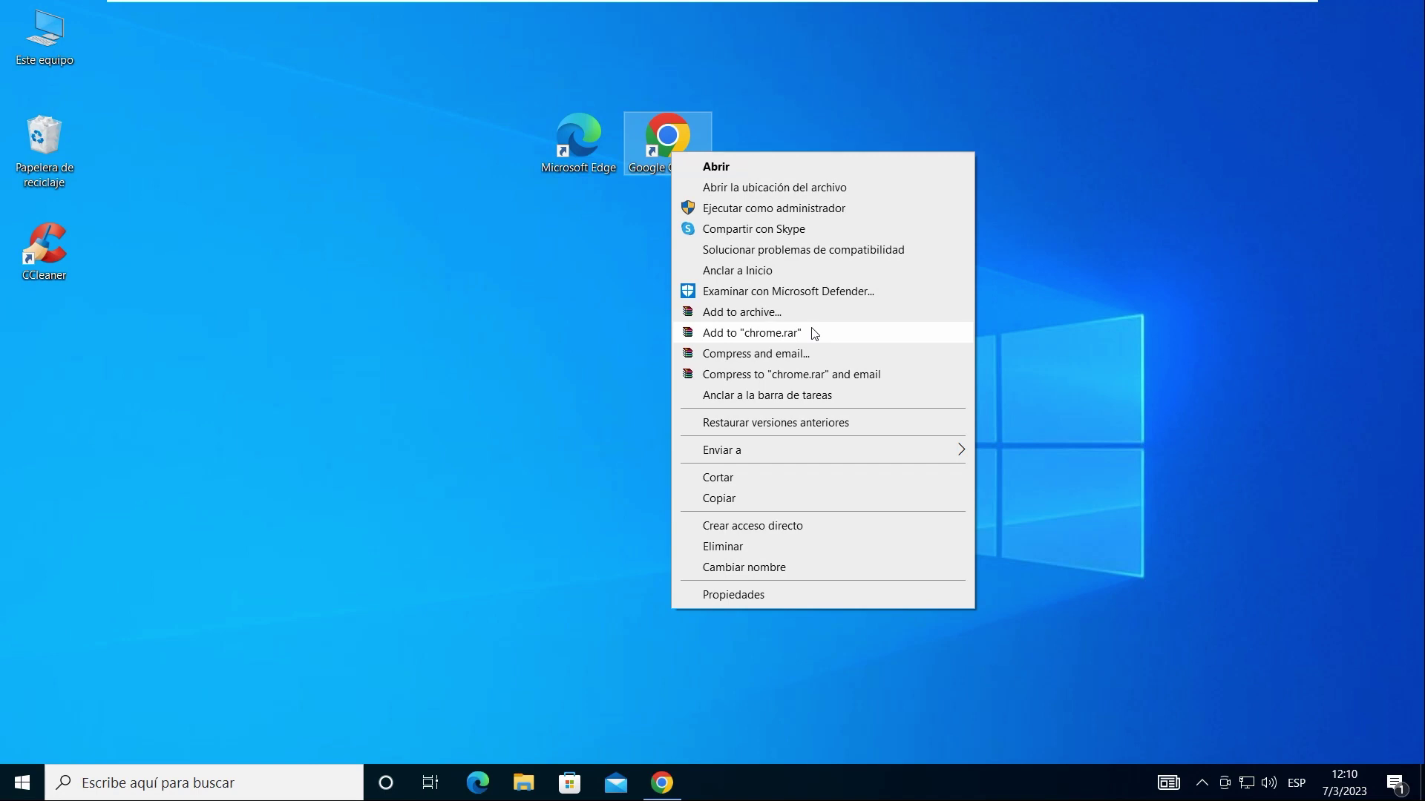
{"action": "left_click", "coordinate": [87, 420]}
{"action": "right_click", "coordinate": [87, 421]}
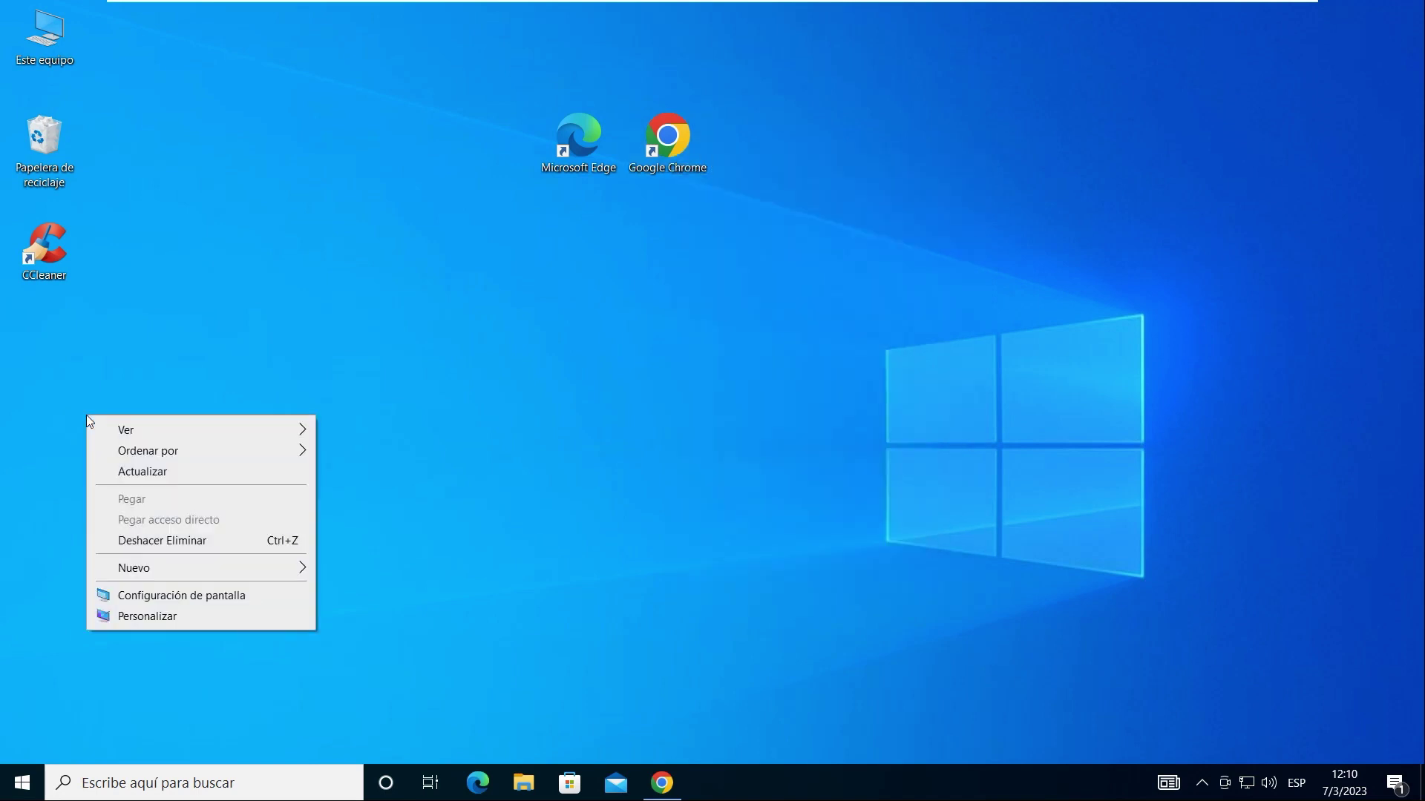
{"action": "right_click", "coordinate": [650, 138]}
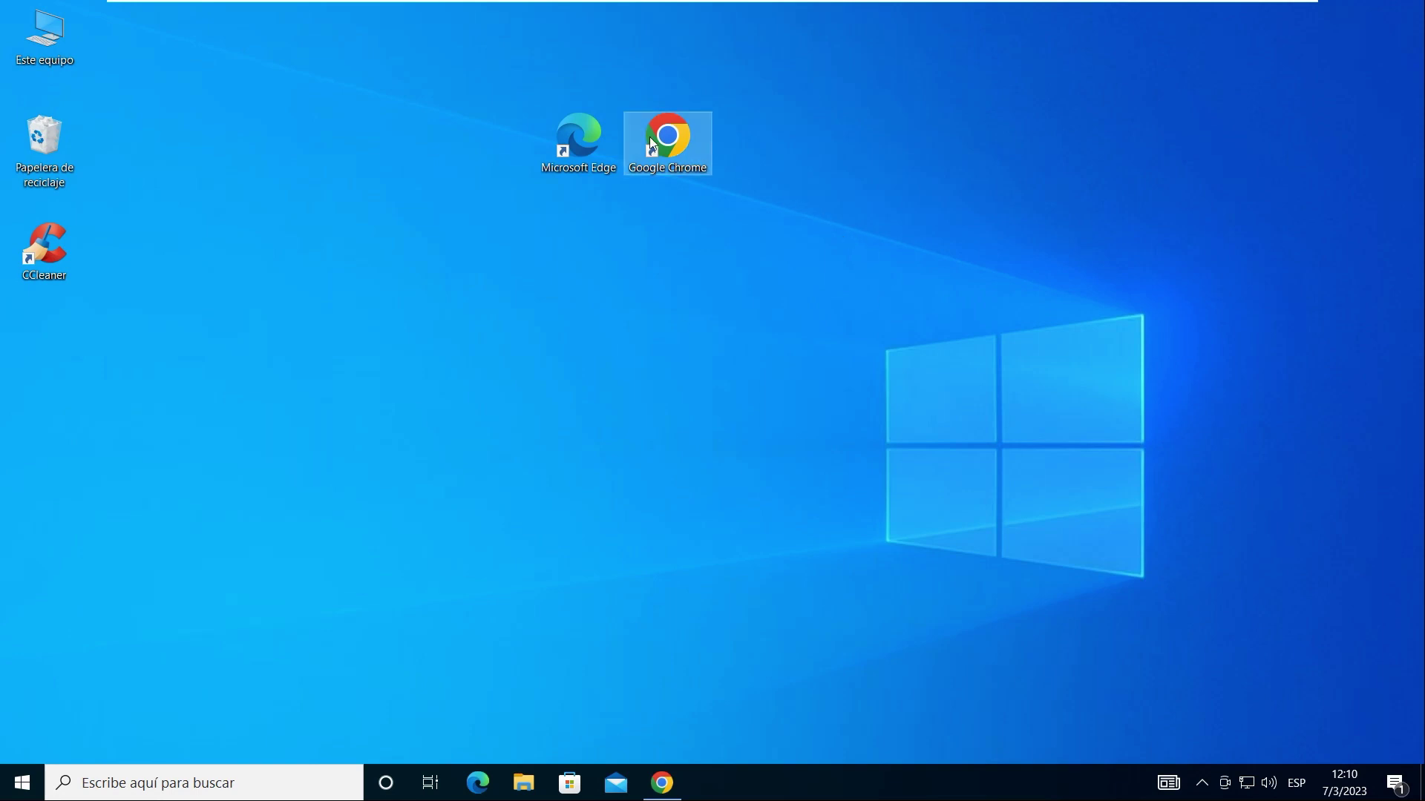
{"action": "left_click", "coordinate": [1336, 503]}
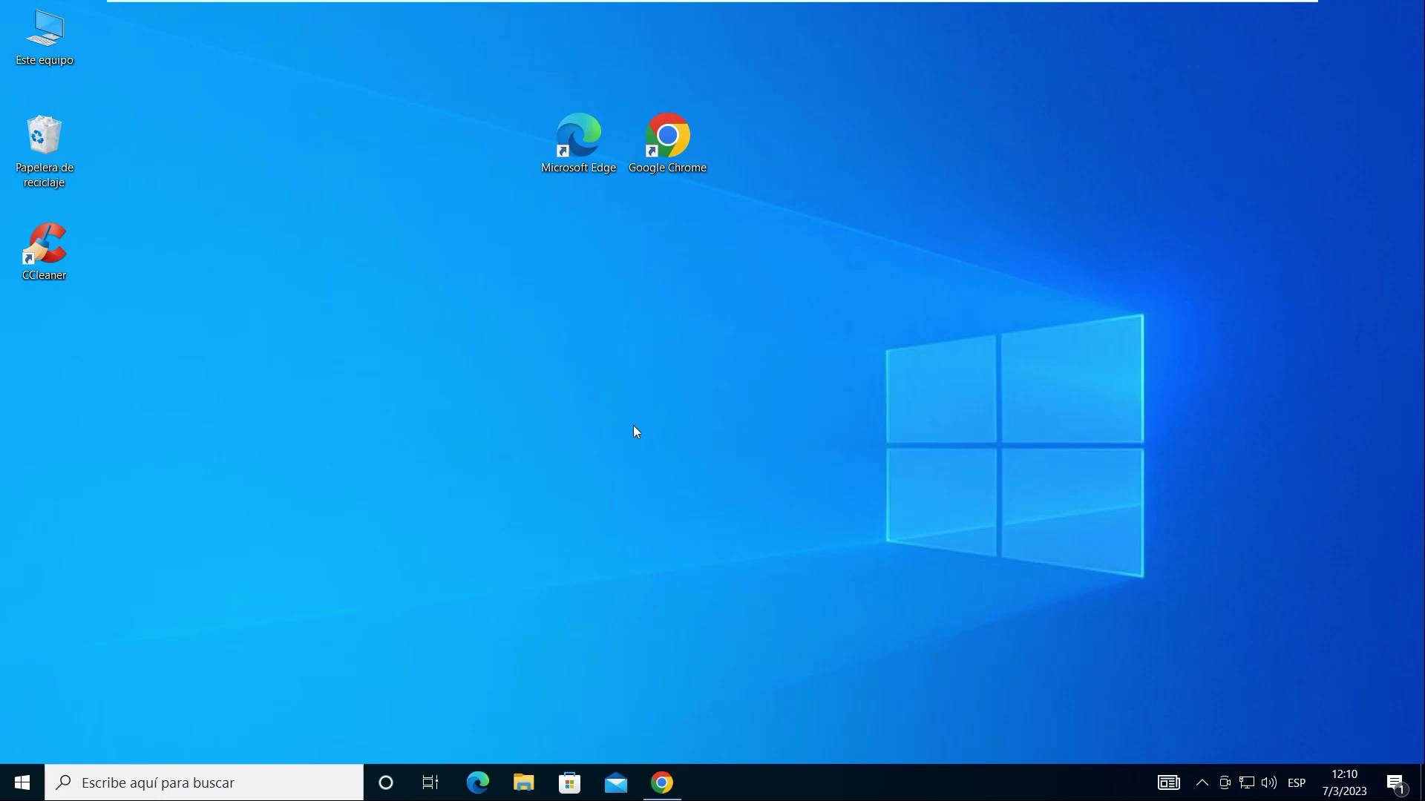
Open the Registry Editor by running regedit from the Run dialog.
{"action": "left_click", "coordinate": [28, 793]}
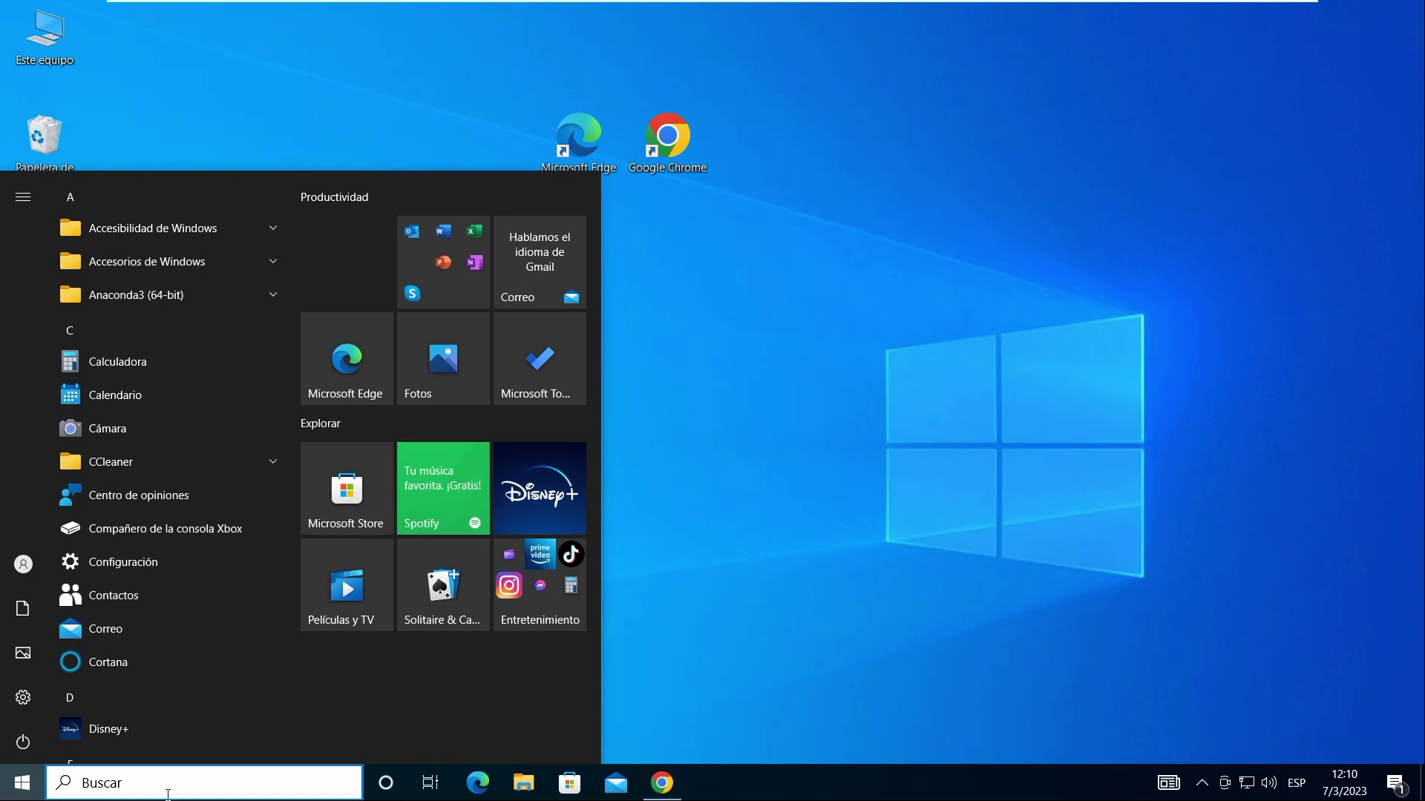
{"action": "right_click", "coordinate": [21, 788]}
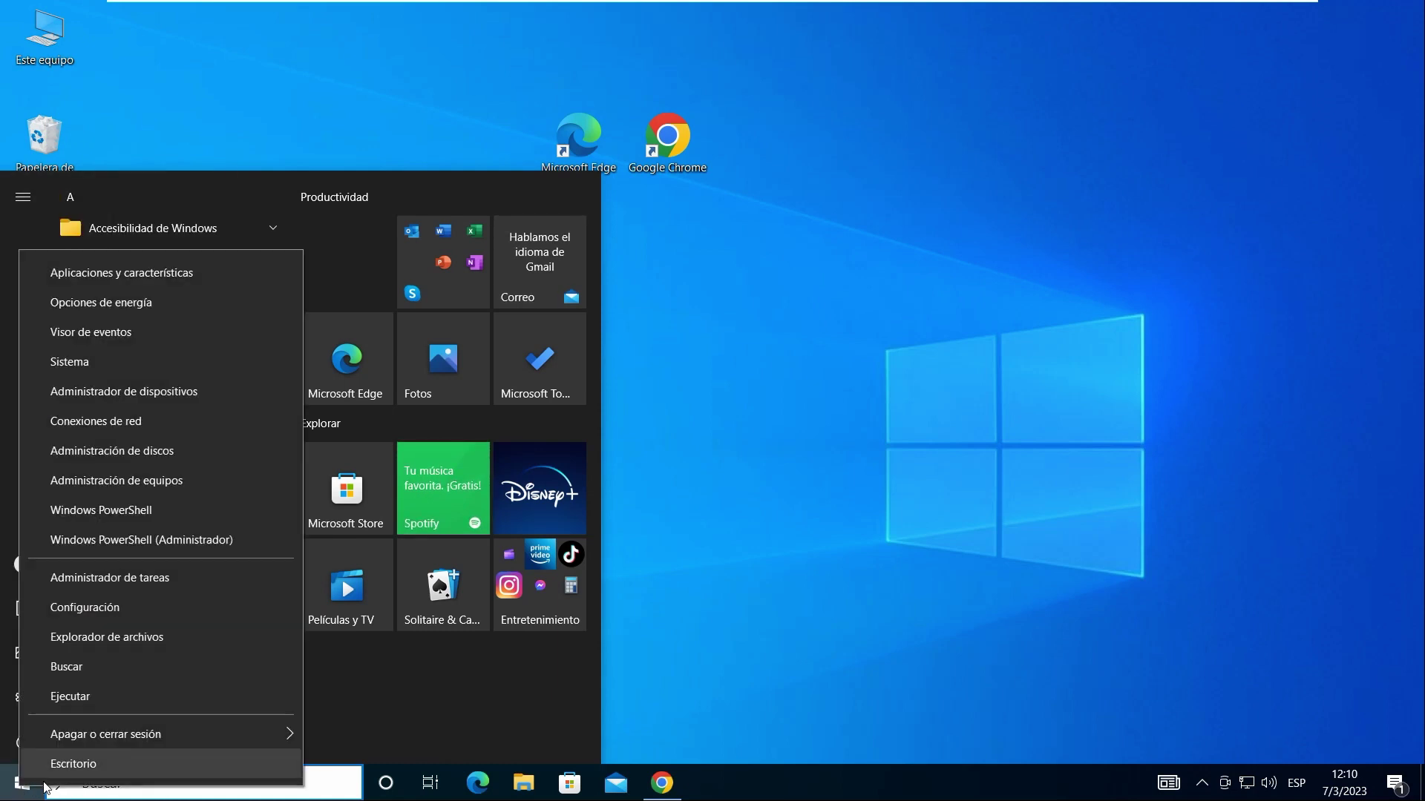
{"action": "left_click", "coordinate": [102, 705]}
{"action": "type", "text": "regedit"}
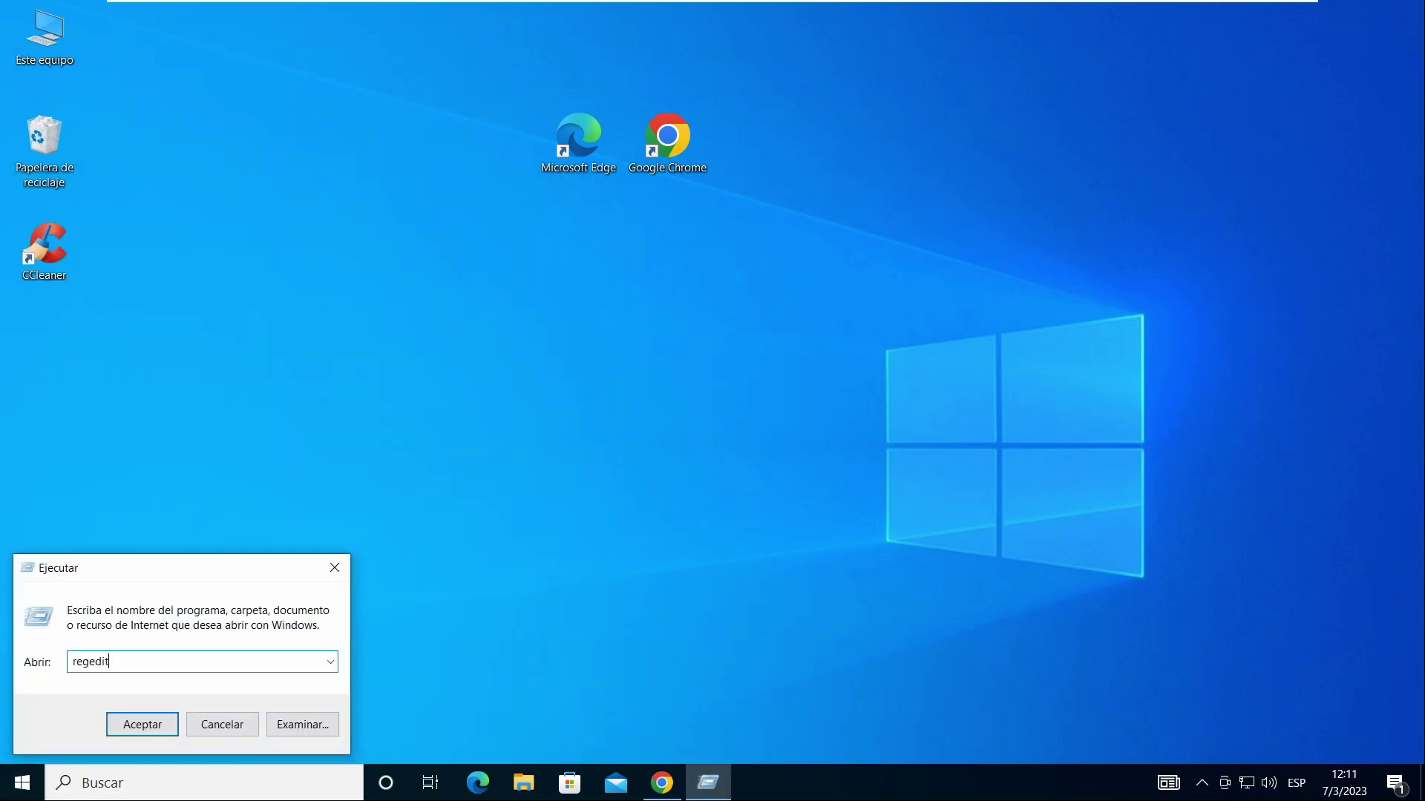
{"action": "key", "text": "Return"}
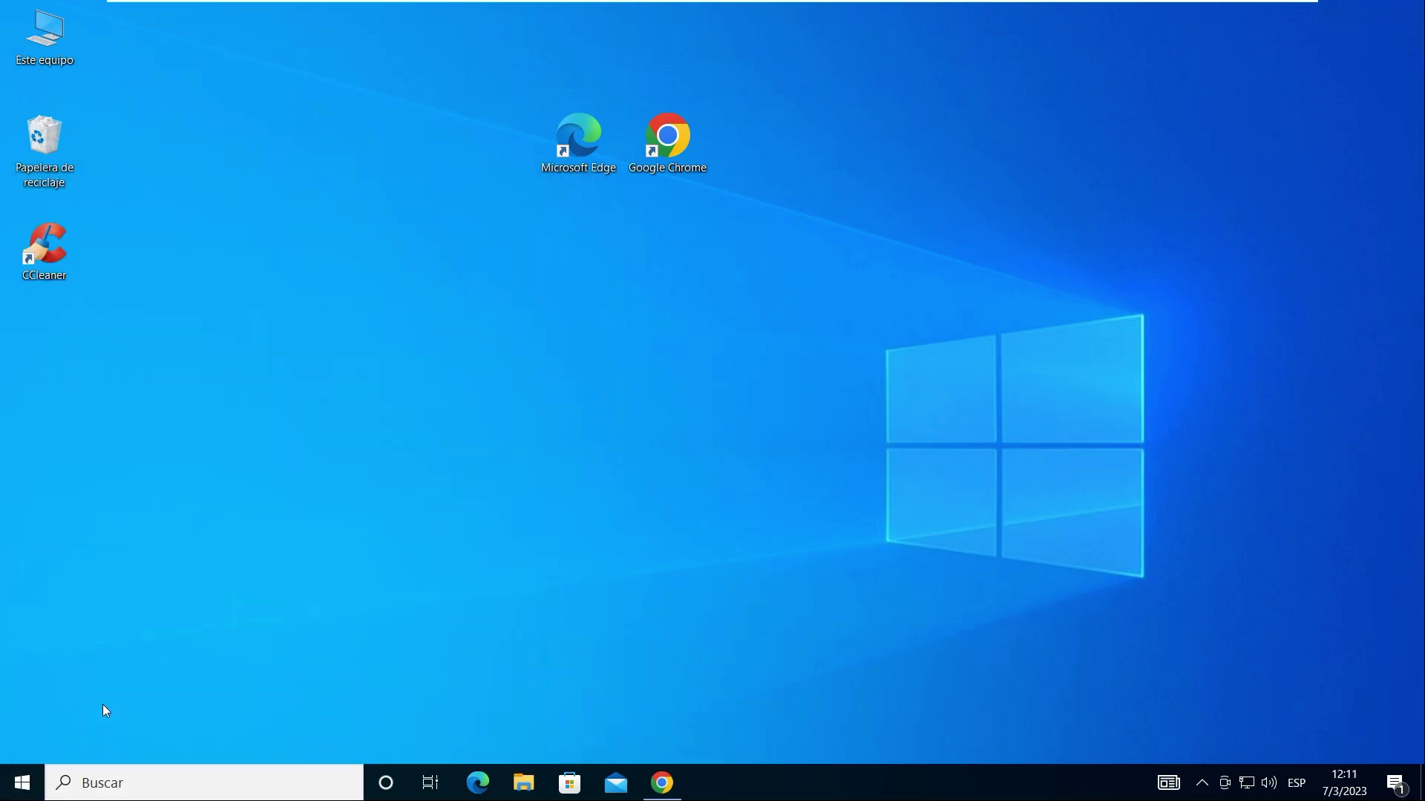
{"action": "left_click", "coordinate": [614, 506]}
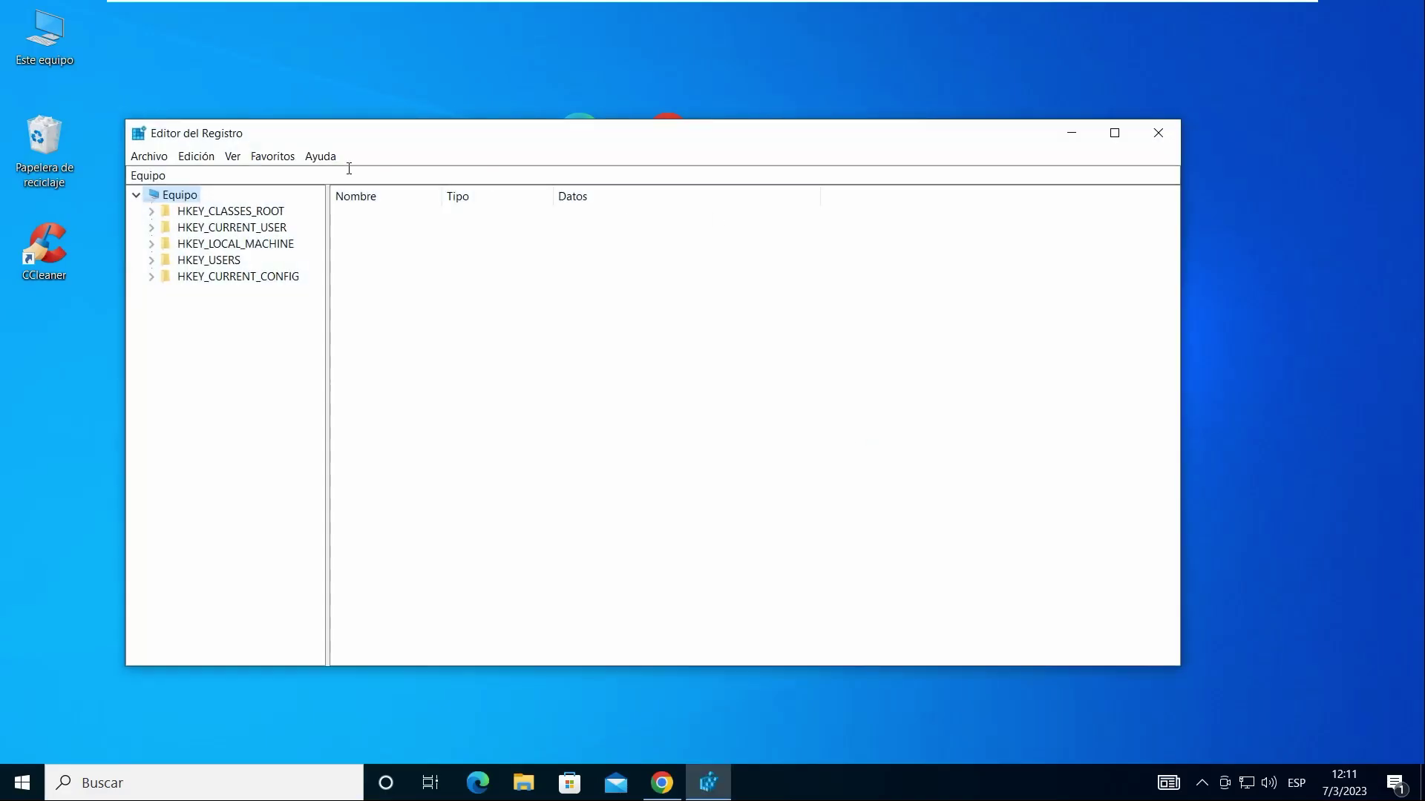
Look through the registry keys under HKEY_CURRENT_USER, HKEY_USERS and HKEY_CURRENT_CONFIG, and close the Registry Editor.
{"action": "left_click", "coordinate": [151, 227]}
{"action": "left_click", "coordinate": [219, 274]}
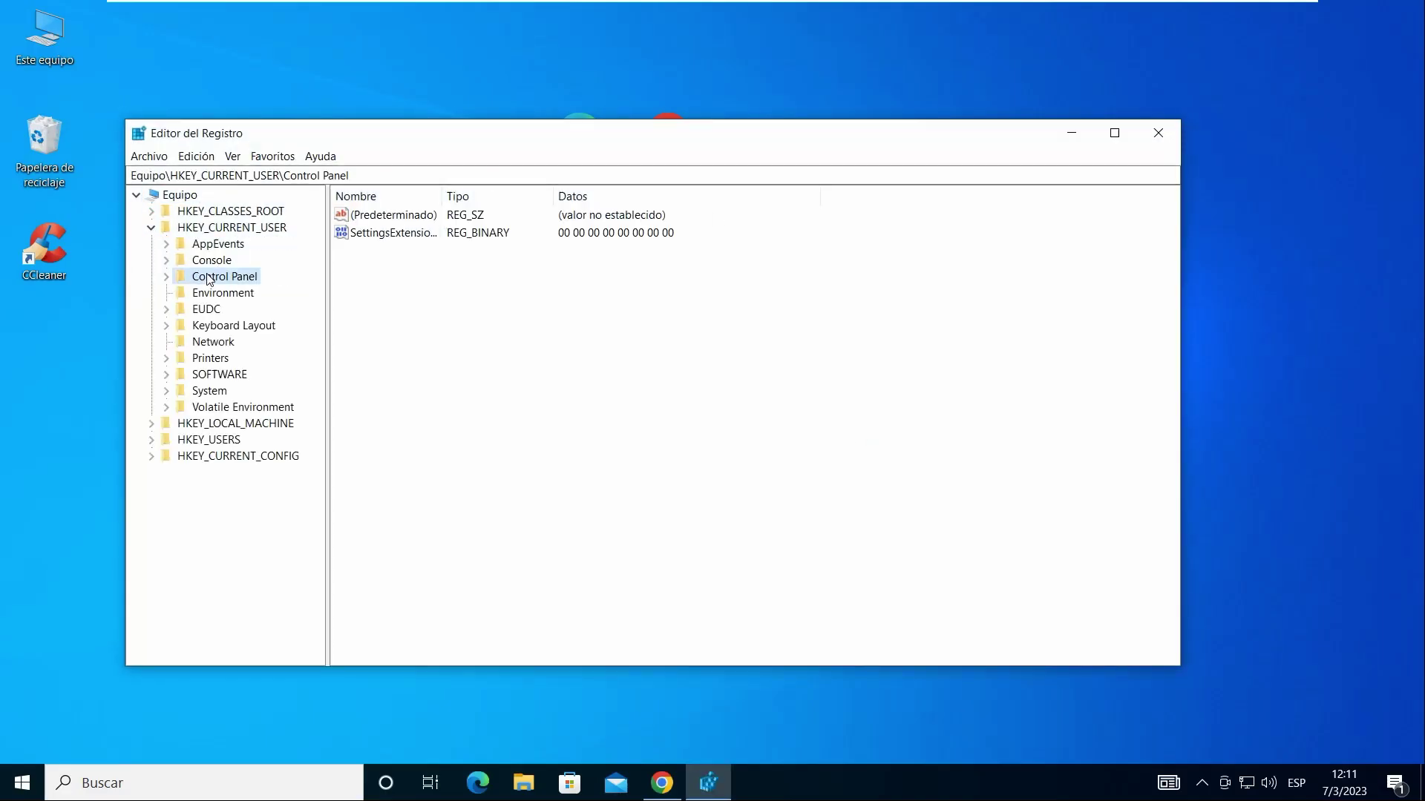
{"action": "left_click", "coordinate": [228, 259]}
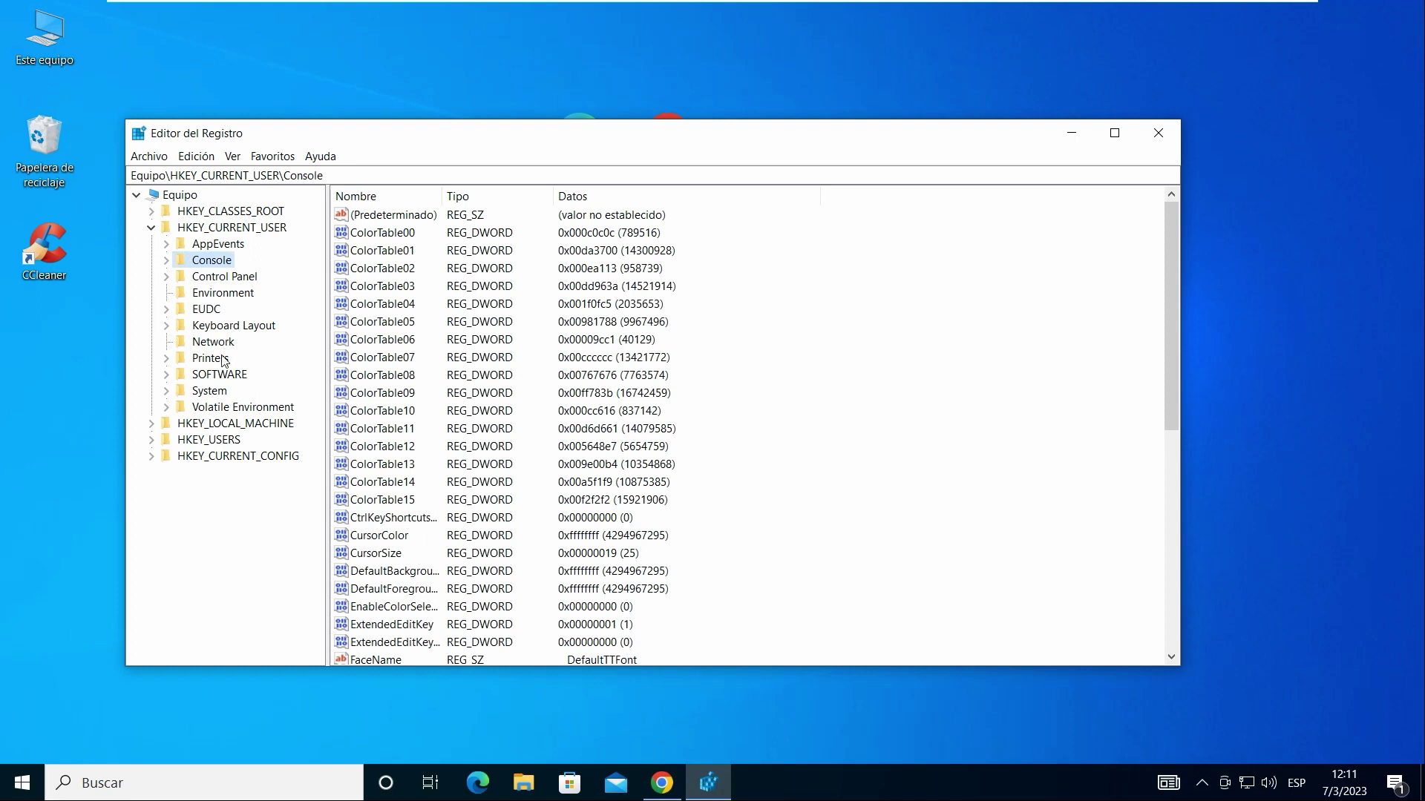
{"action": "left_click", "coordinate": [221, 377]}
{"action": "left_click", "coordinate": [210, 409]}
{"action": "left_click", "coordinate": [220, 457]}
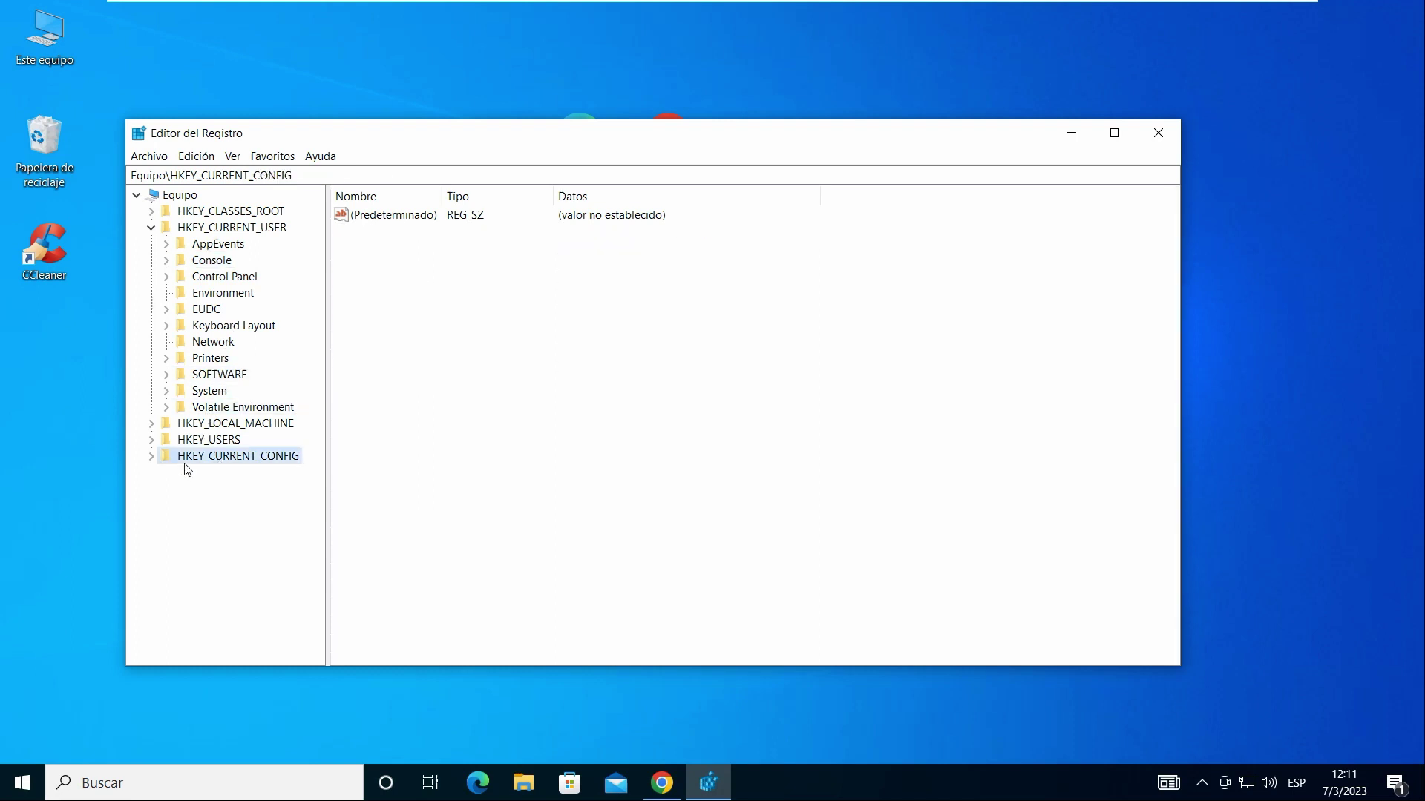
{"action": "left_click", "coordinate": [151, 456]}
{"action": "left_click", "coordinate": [152, 440]}
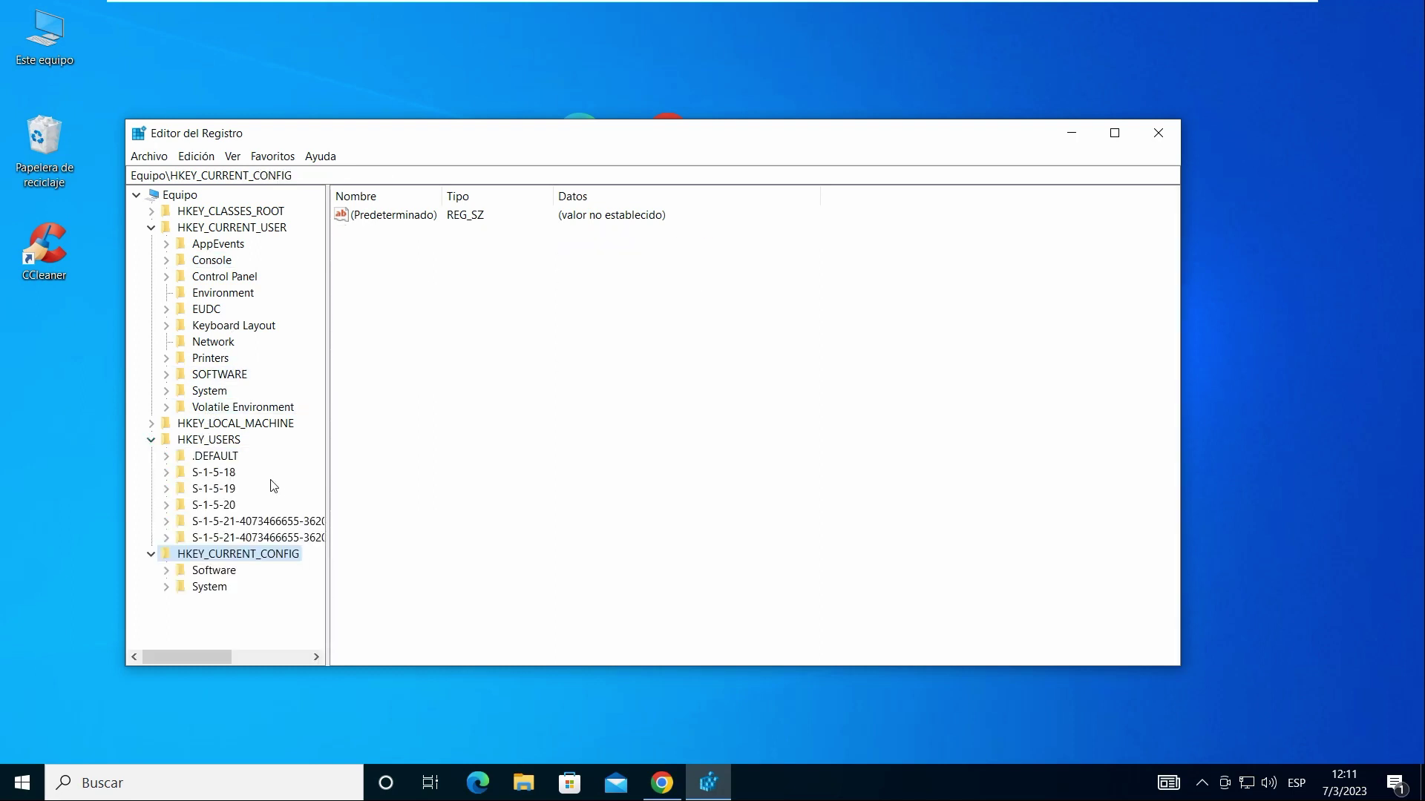
{"action": "left_click", "coordinate": [233, 486]}
{"action": "left_click", "coordinate": [1158, 133]}
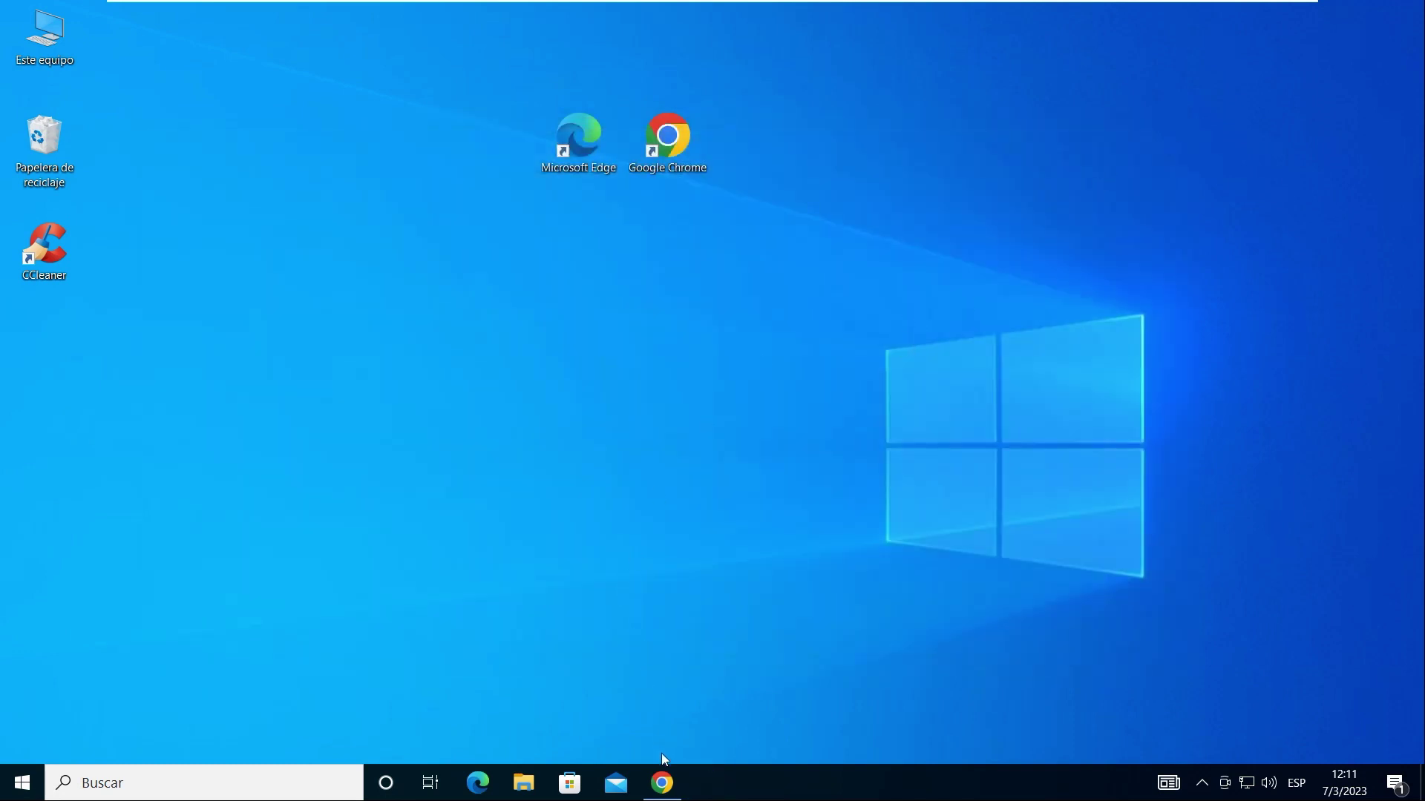
Switch to Chrome and download Easy Context Menu v1.6 from its sordum.org page, dismissing the pop-up ad.
{"action": "left_click", "coordinate": [662, 783]}
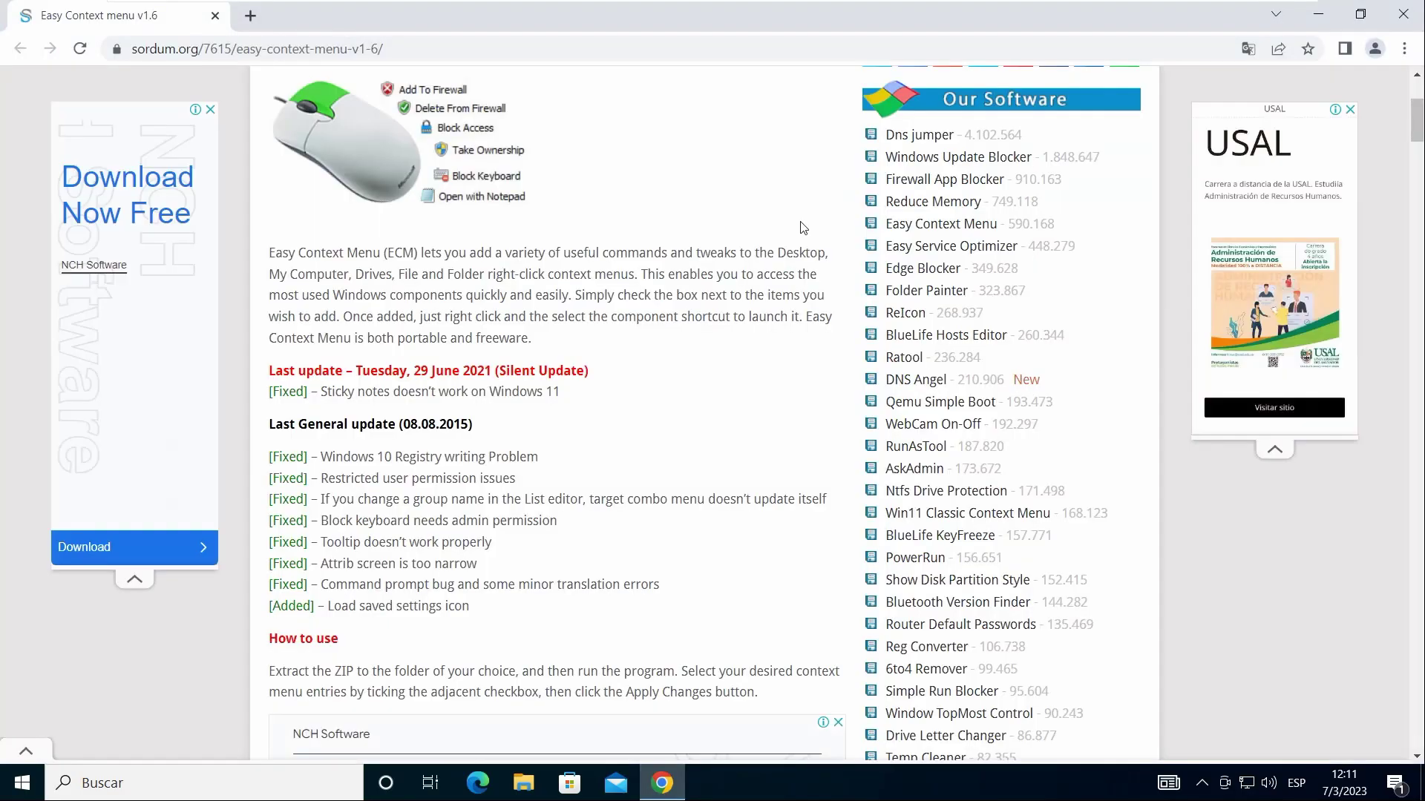
{"action": "scroll", "coordinate": [801, 227], "scroll_direction": "up", "scroll_amount": 4}
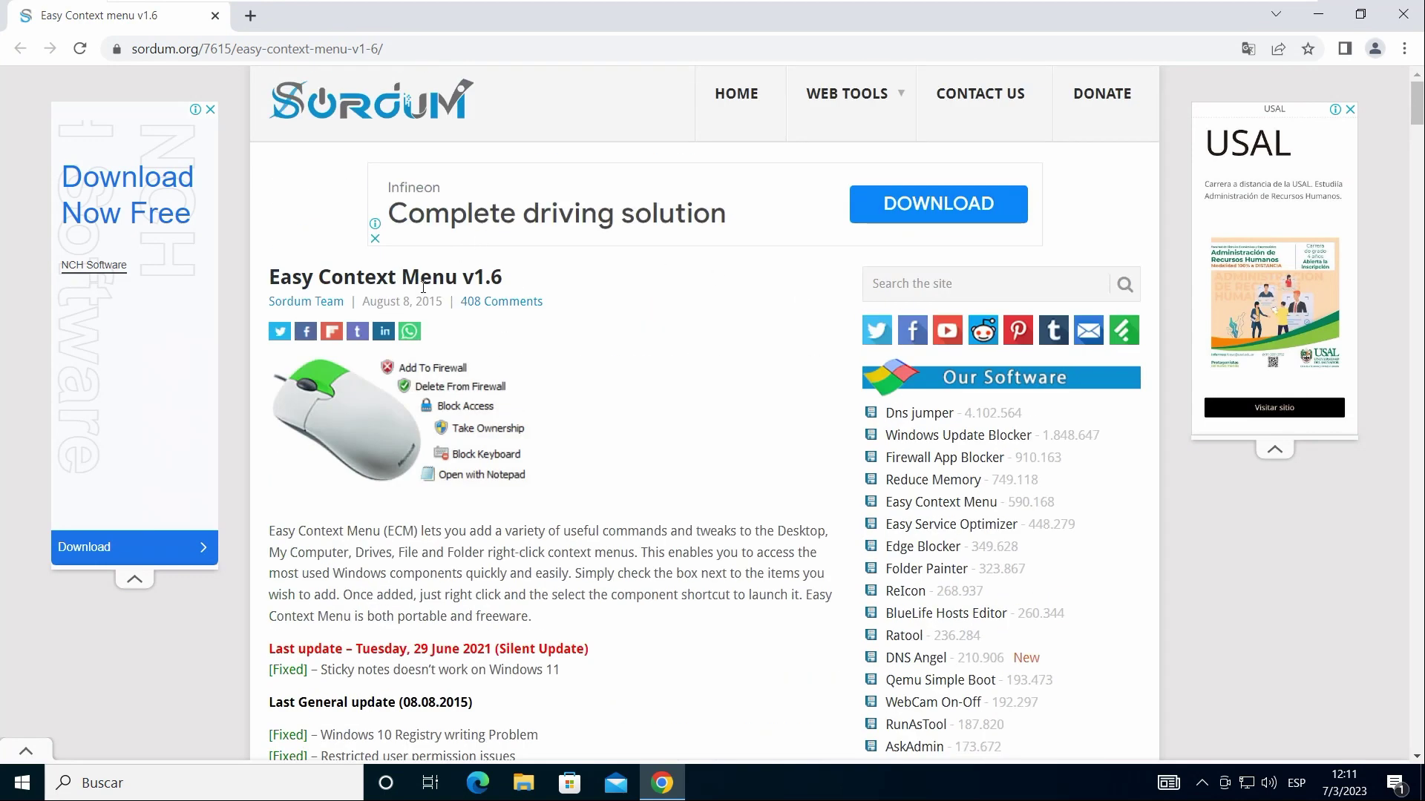
{"action": "scroll", "coordinate": [723, 310], "scroll_direction": "down", "scroll_amount": 1}
{"action": "scroll", "coordinate": [723, 310], "scroll_direction": "up", "scroll_amount": 1}
{"action": "scroll", "coordinate": [724, 311], "scroll_direction": "down", "scroll_amount": 8}
{"action": "scroll", "coordinate": [721, 305], "scroll_direction": "down", "scroll_amount": 20}
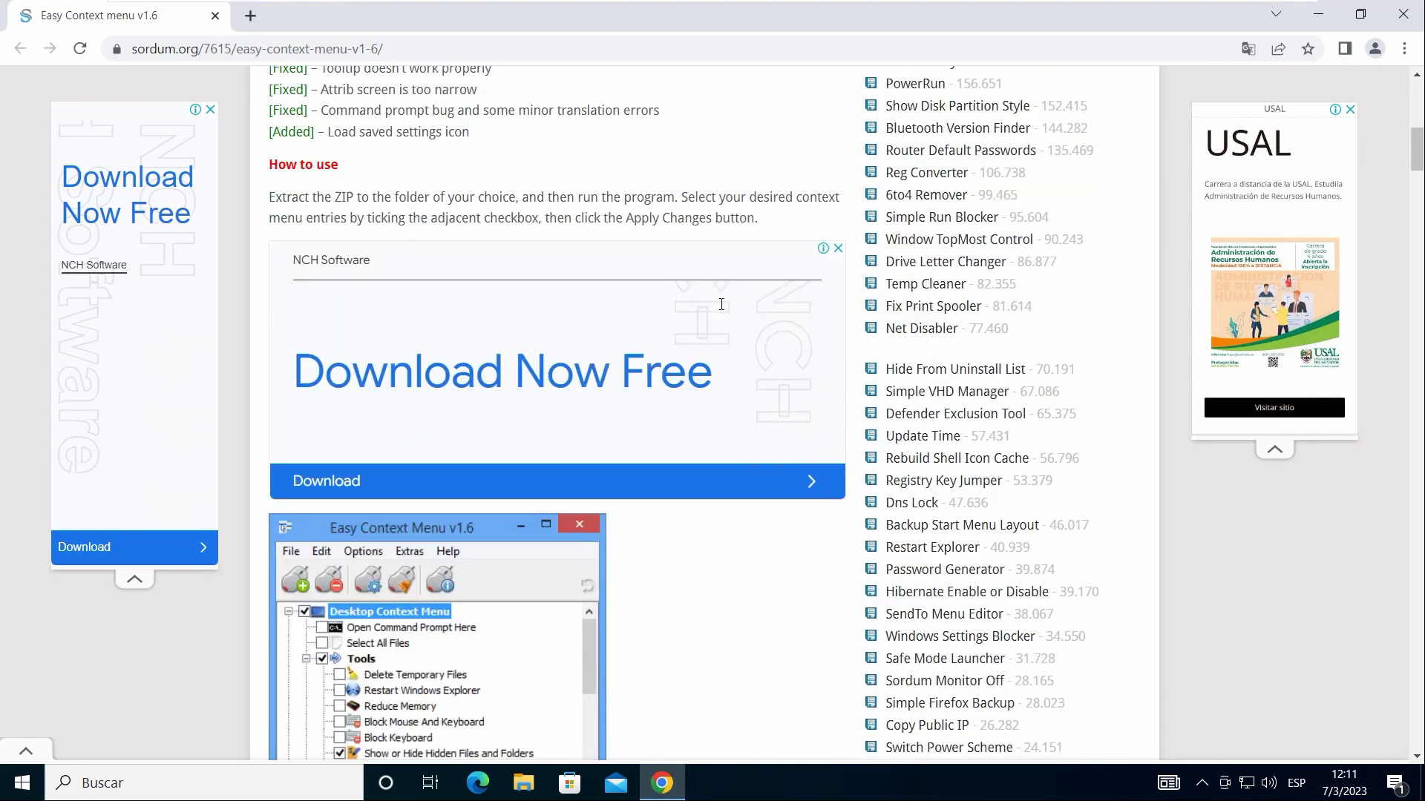
{"action": "scroll", "coordinate": [721, 304], "scroll_direction": "down", "scroll_amount": 15}
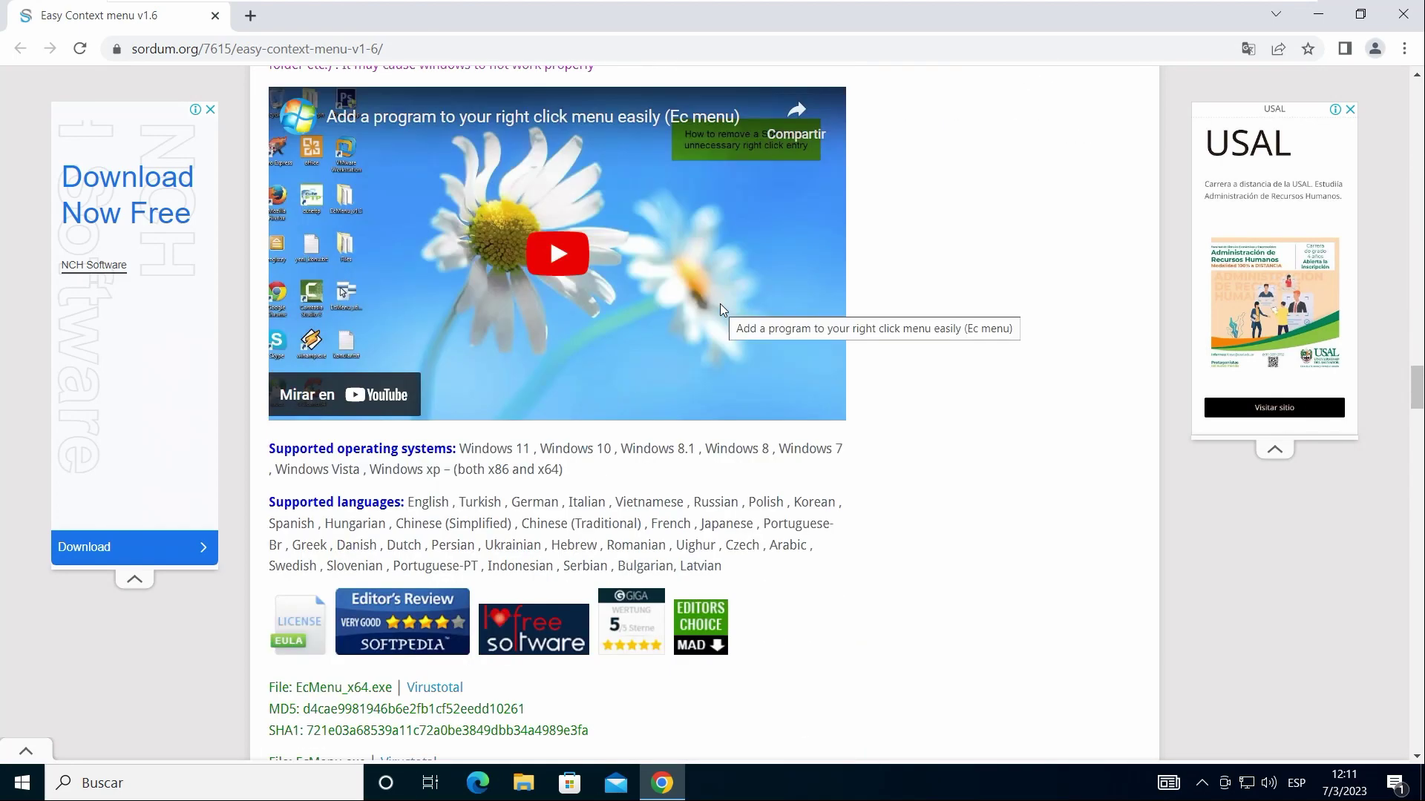
{"action": "scroll", "coordinate": [721, 308], "scroll_direction": "down", "scroll_amount": 7}
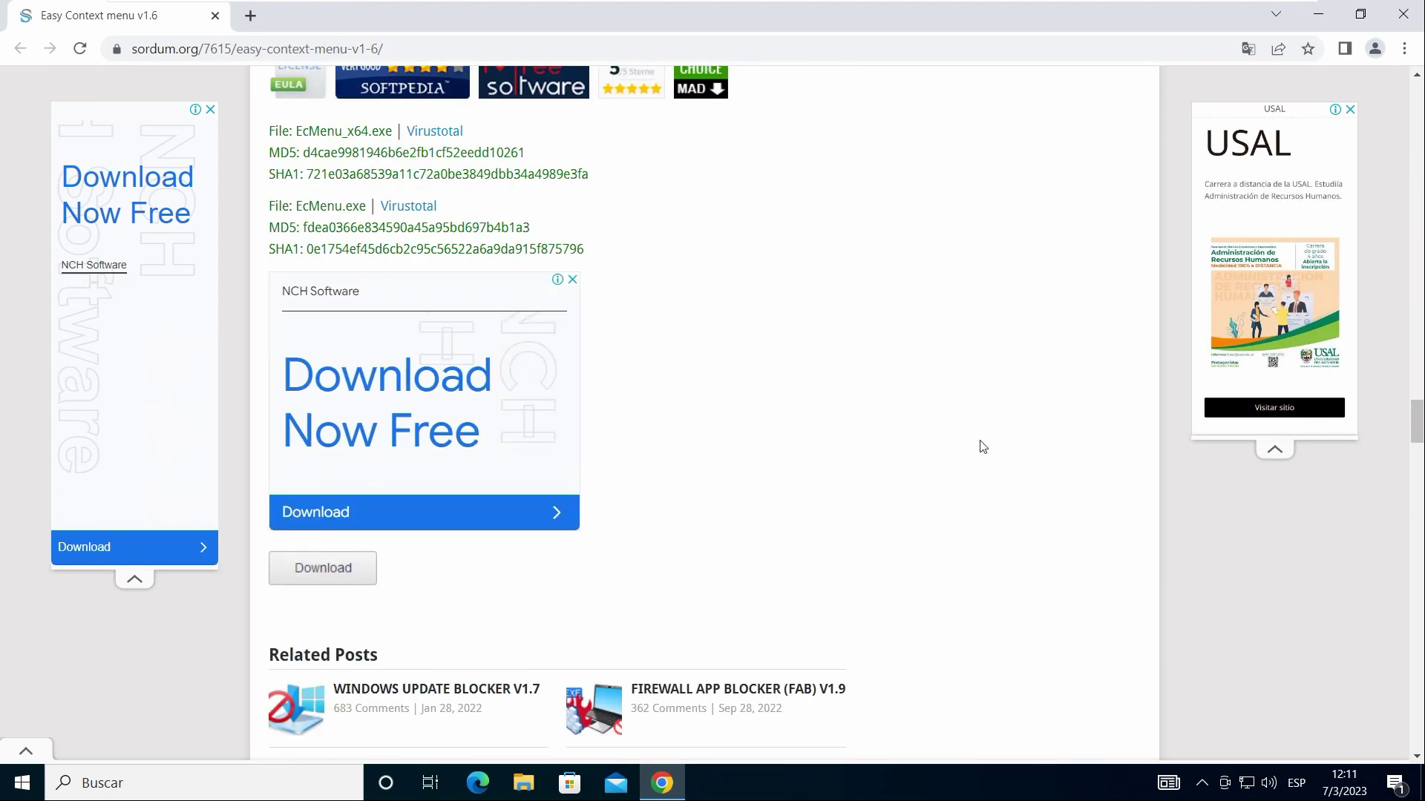
{"action": "left_click", "coordinate": [341, 570]}
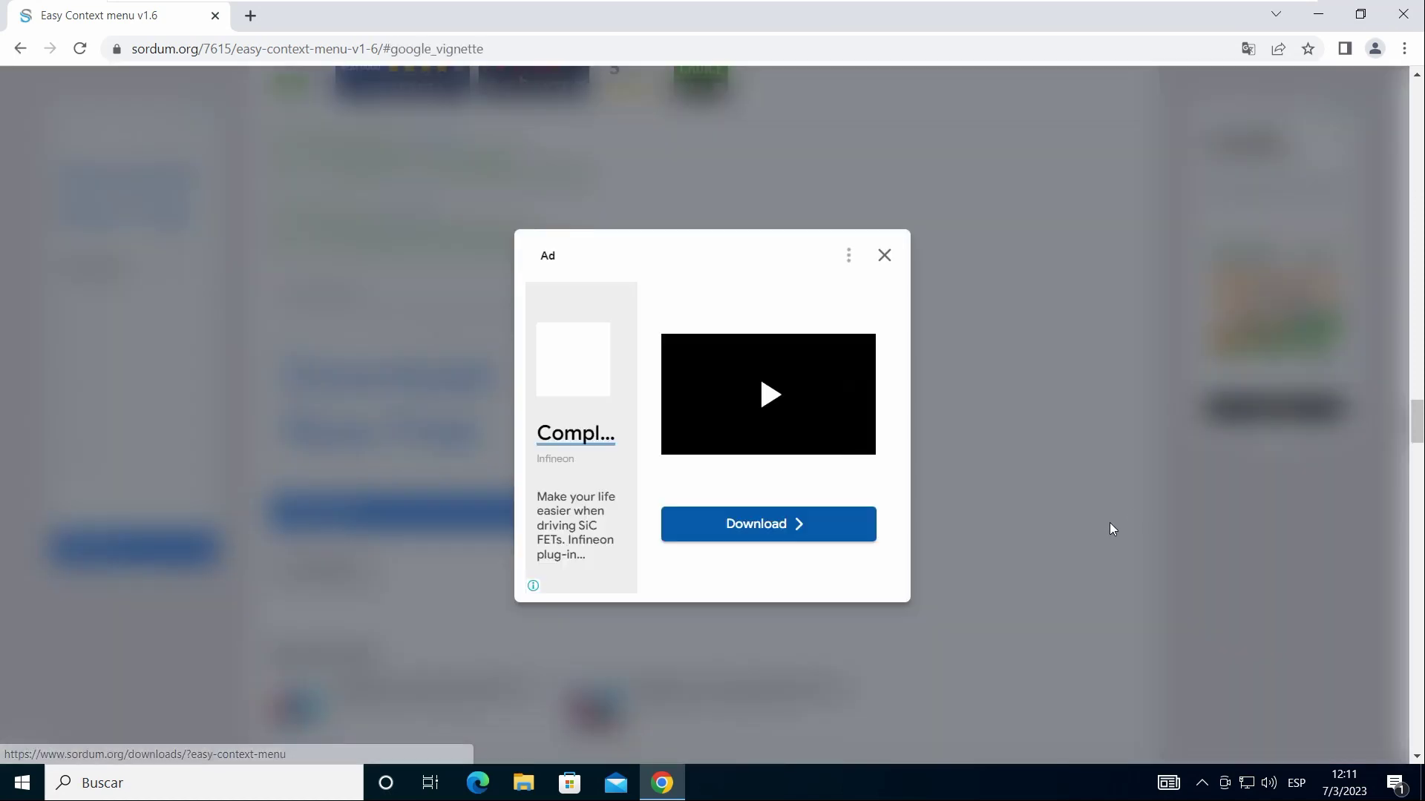
{"action": "left_click", "coordinate": [1115, 519]}
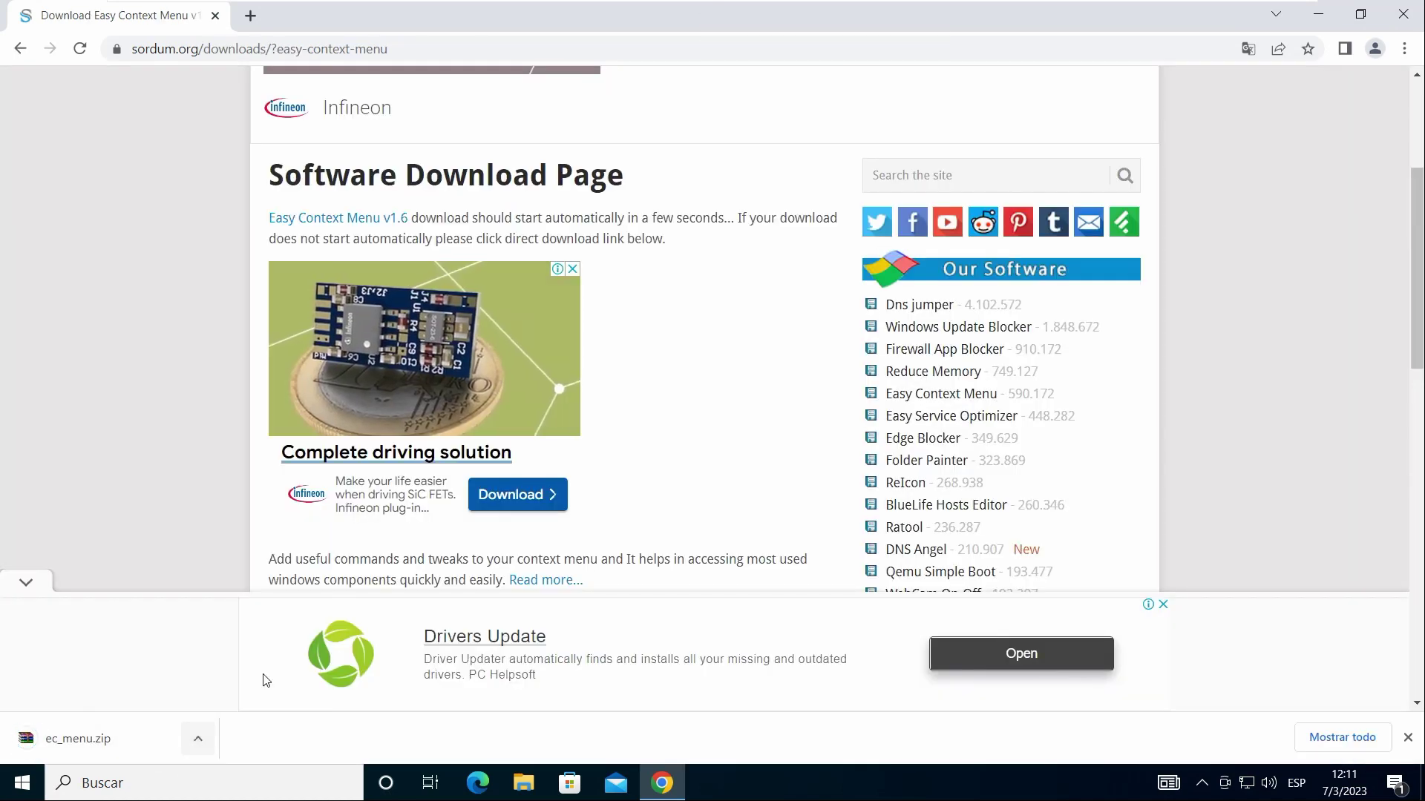
Show the downloaded ec_menu.zip in its folder and extract it with WinRAR to an ec_menu folder on the desktop.
{"action": "left_click", "coordinate": [197, 739]}
{"action": "left_click", "coordinate": [81, 671]}
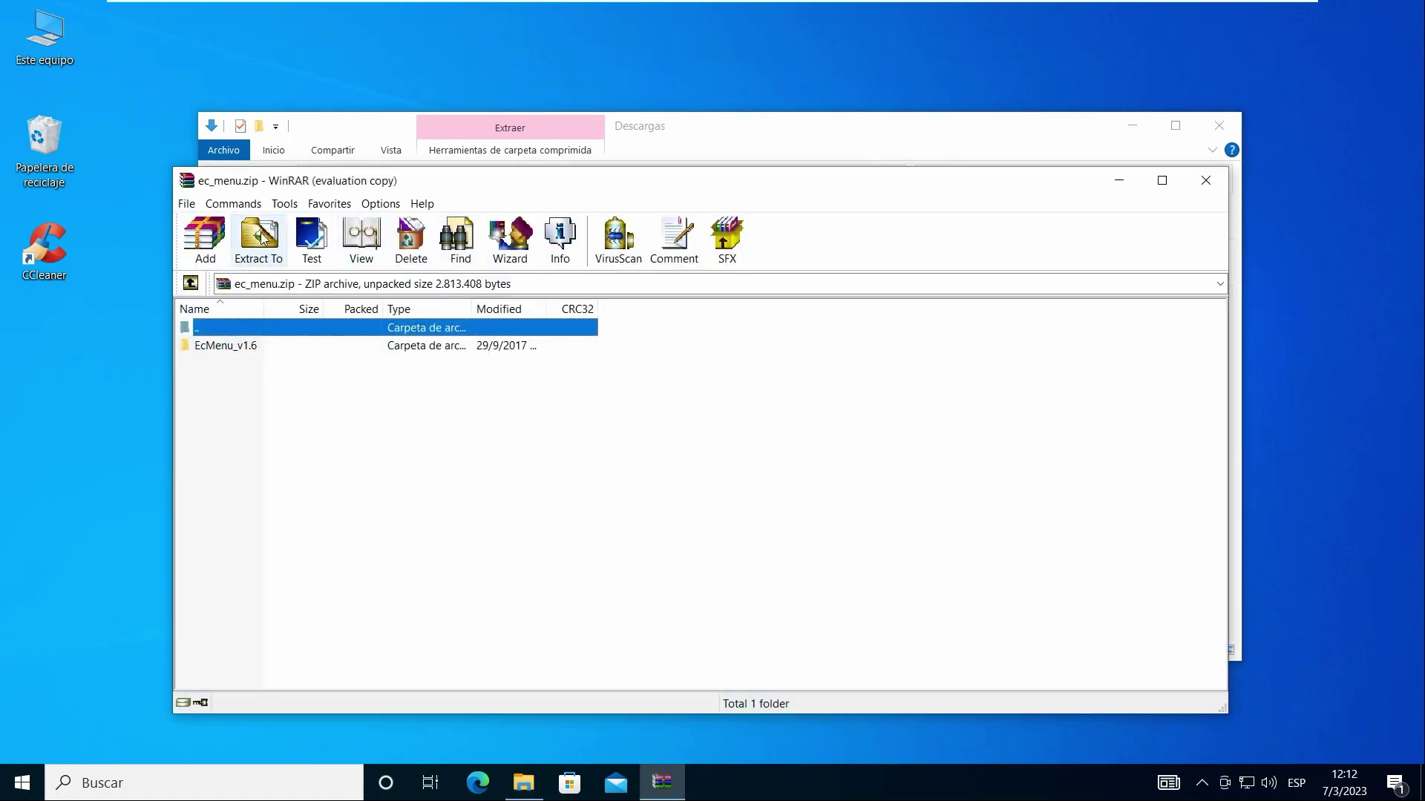
{"action": "left_click", "coordinate": [259, 238]}
{"action": "left_click", "coordinate": [762, 639]}
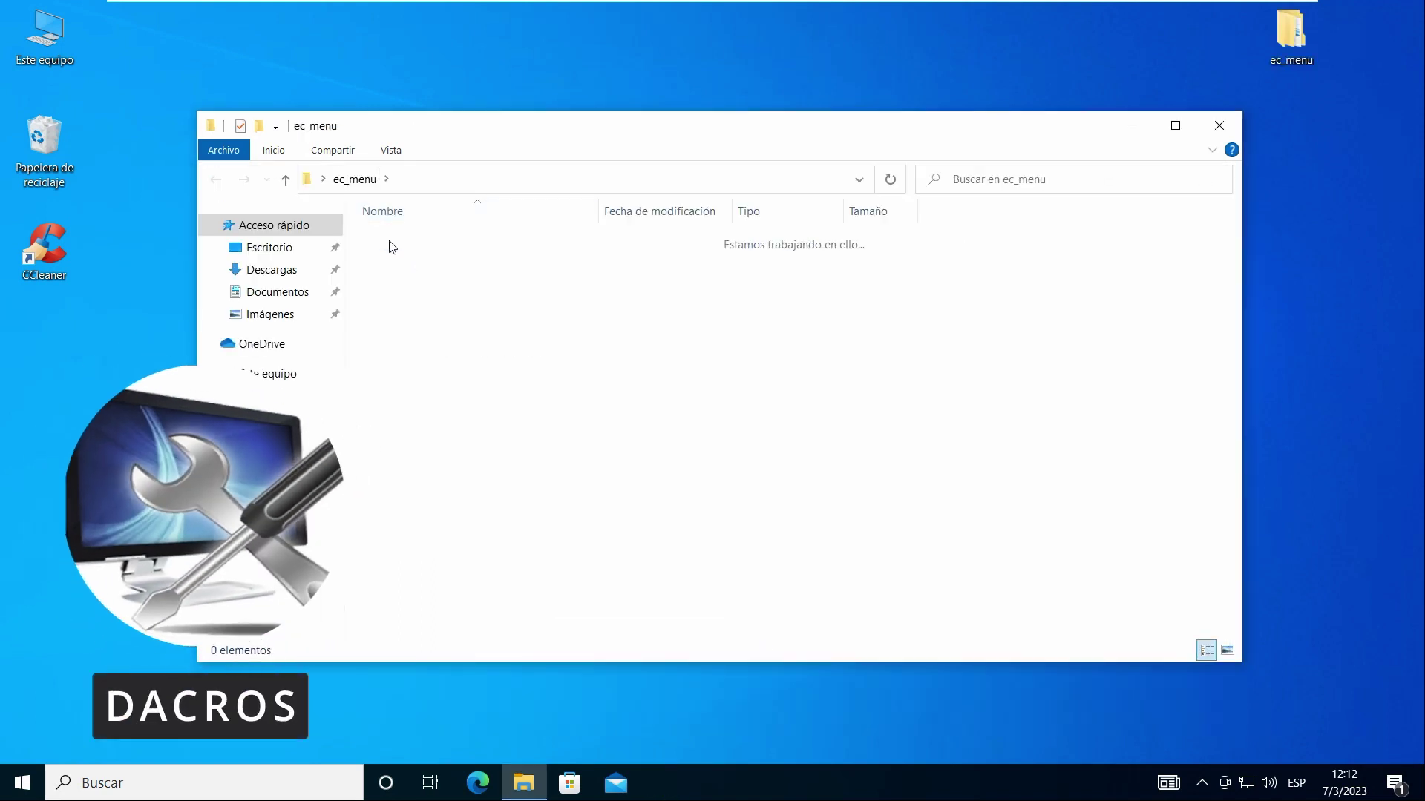
Run EcMenu_x64.exe from the extracted EcMenu_v1.6 folder, allow it to make changes, and close the File Explorer window.
{"action": "double_click", "coordinate": [388, 245]}
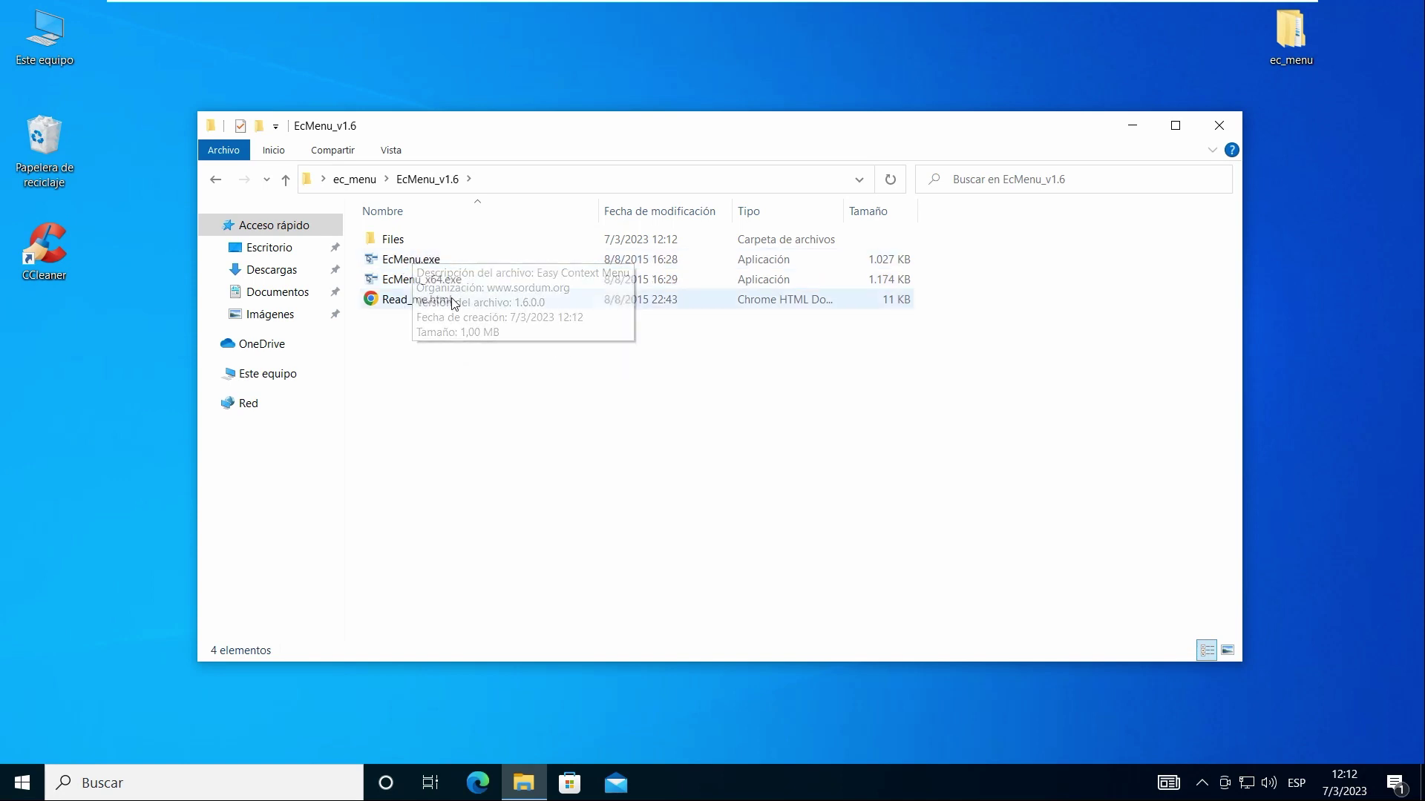
{"action": "double_click", "coordinate": [420, 279]}
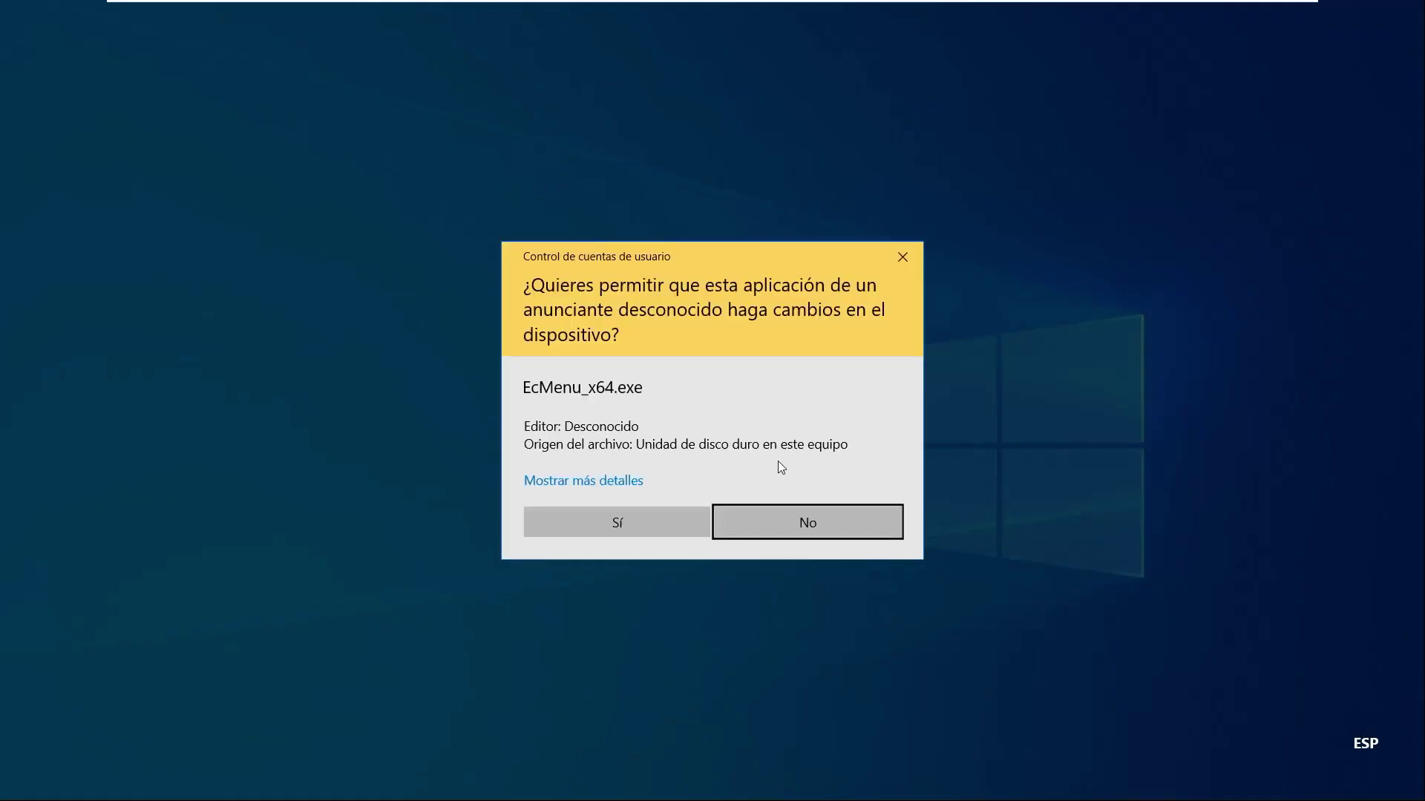
{"action": "left_click", "coordinate": [659, 510]}
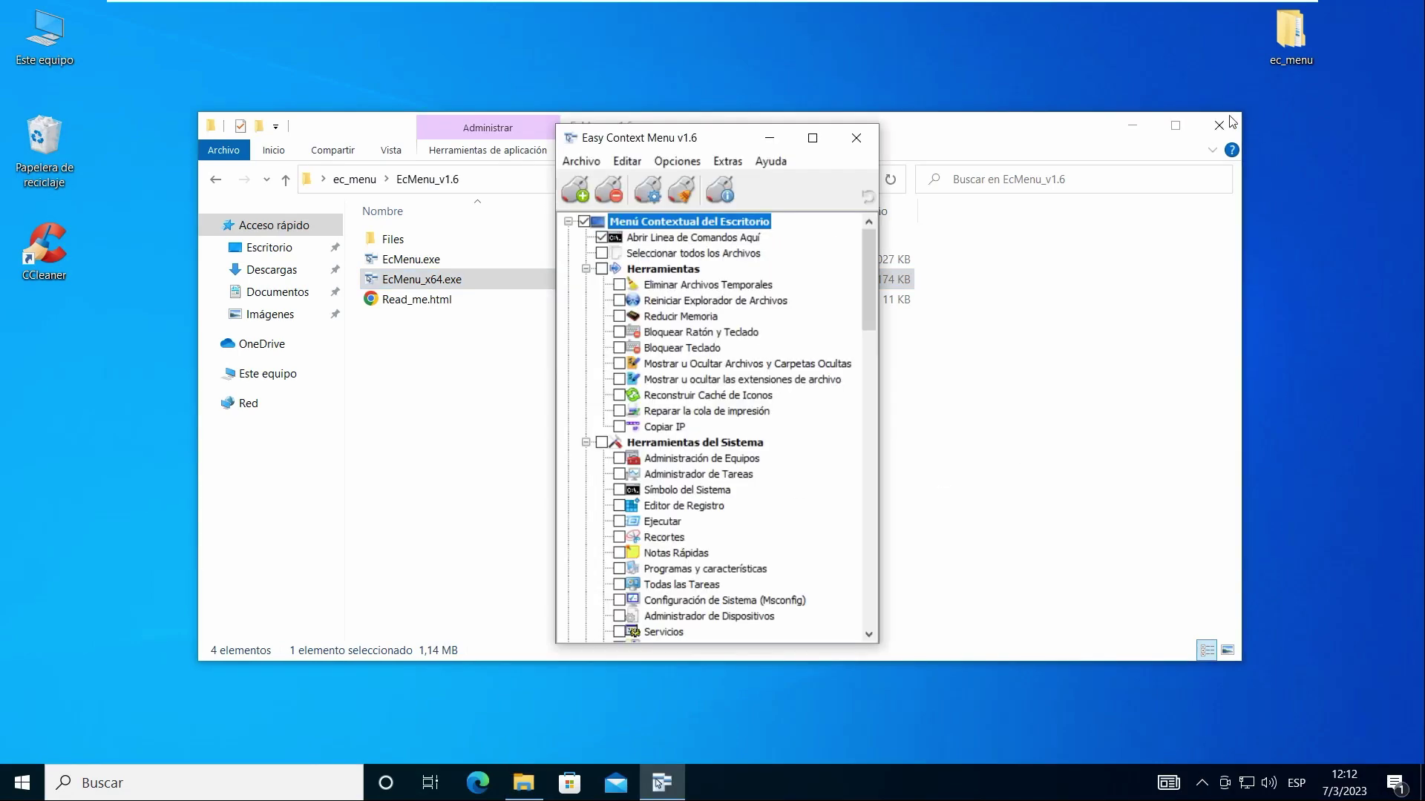
{"action": "left_click", "coordinate": [1219, 123]}
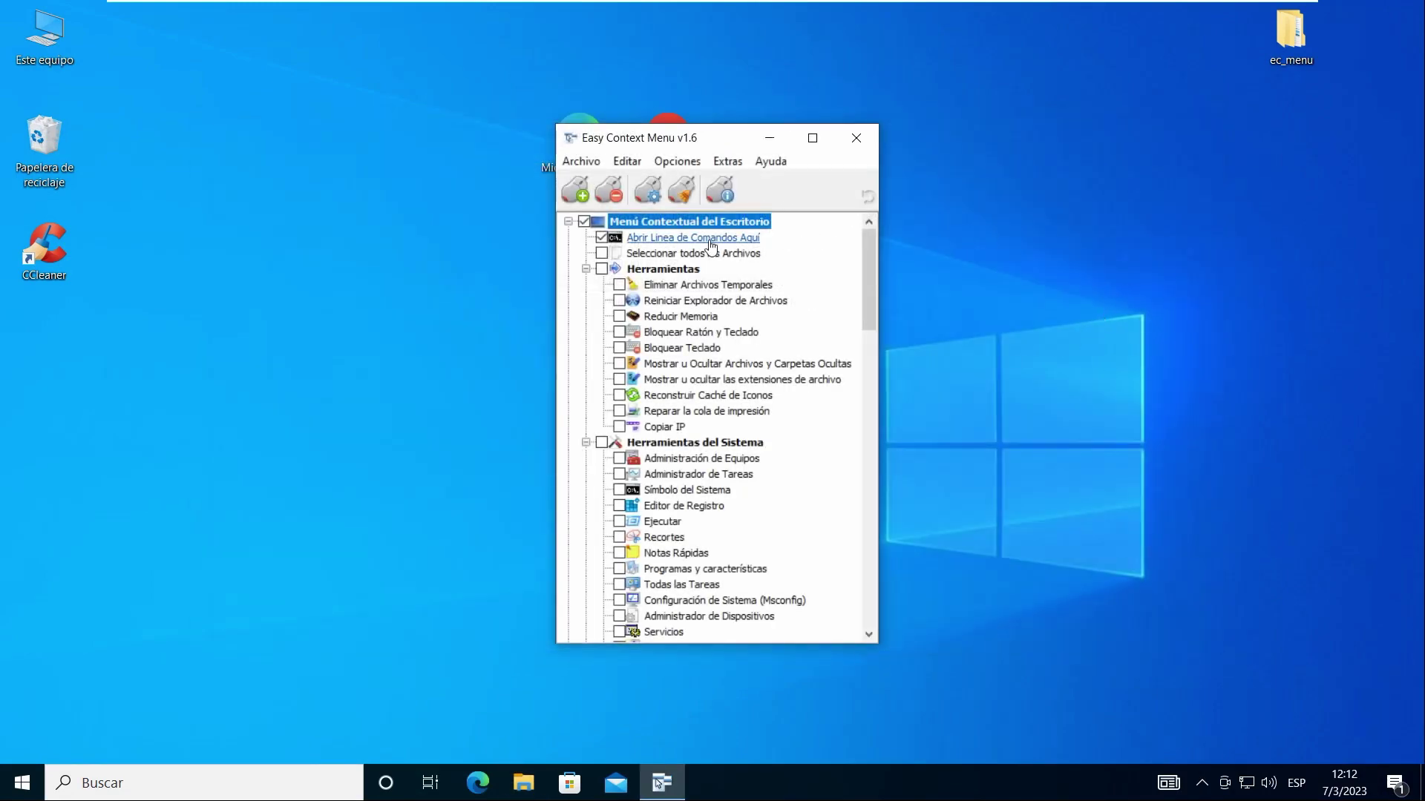
Check the interface languages offered in Easy Context Menu and leave the language selection as it is.
{"action": "left_click", "coordinate": [690, 163]}
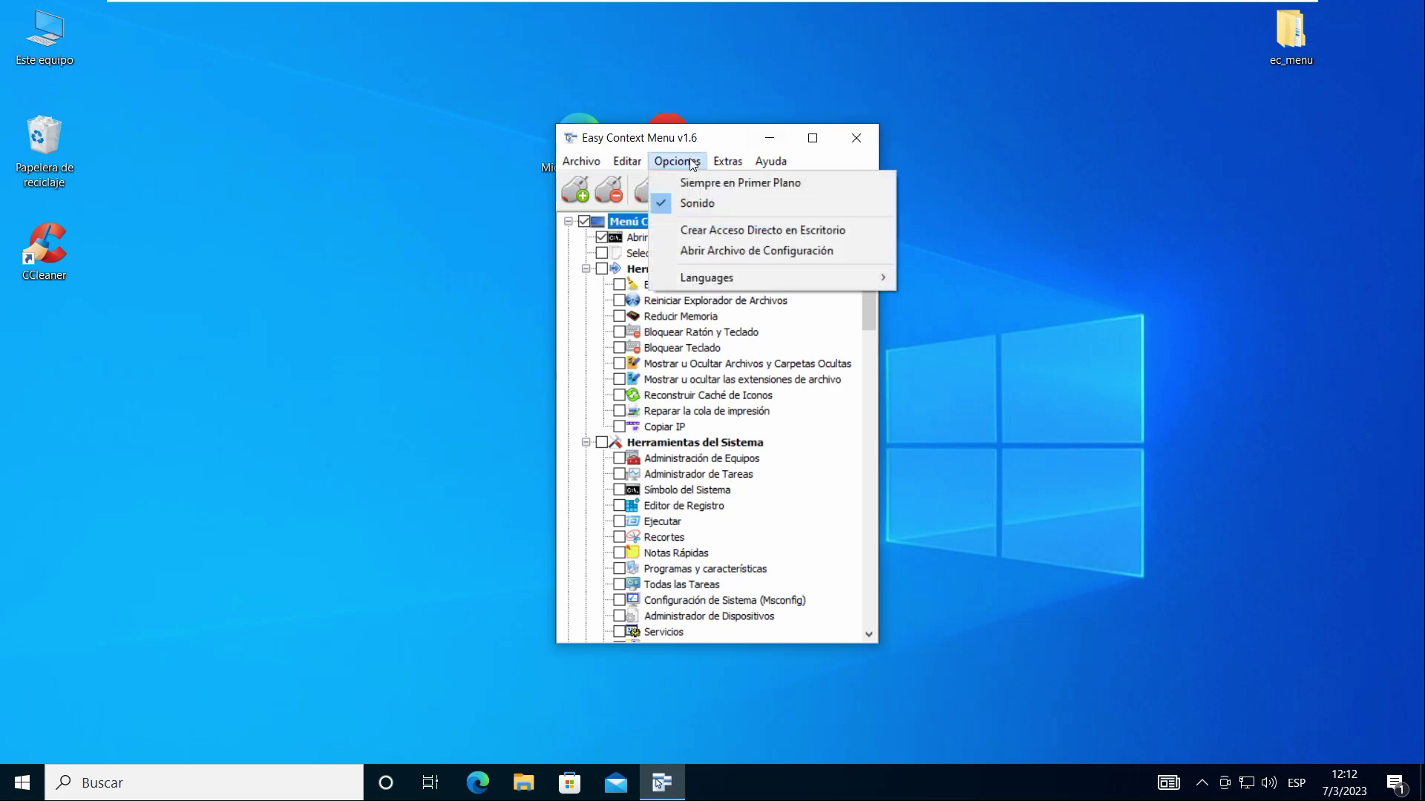
{"action": "mouse_move", "coordinate": [734, 276]}
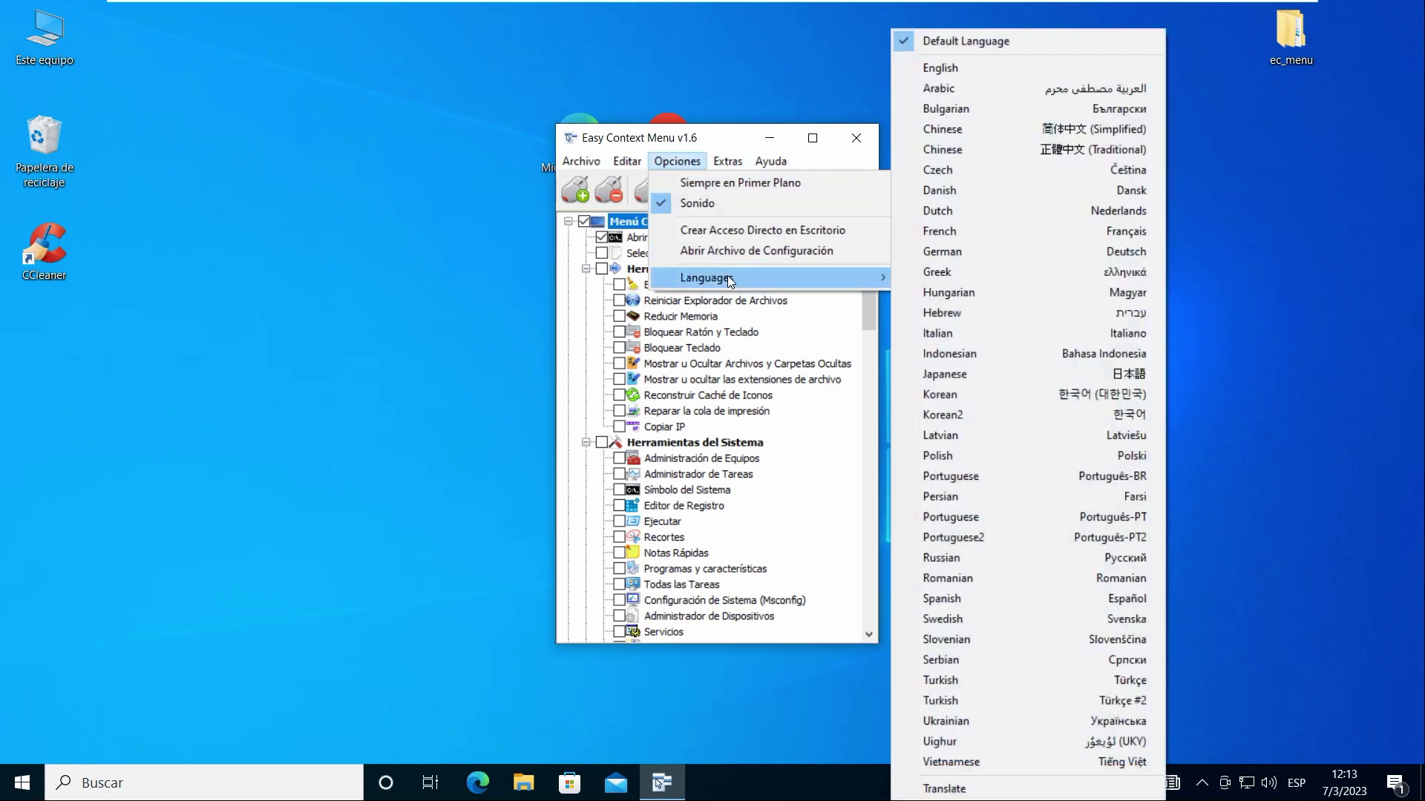
{"action": "left_click", "coordinate": [346, 148]}
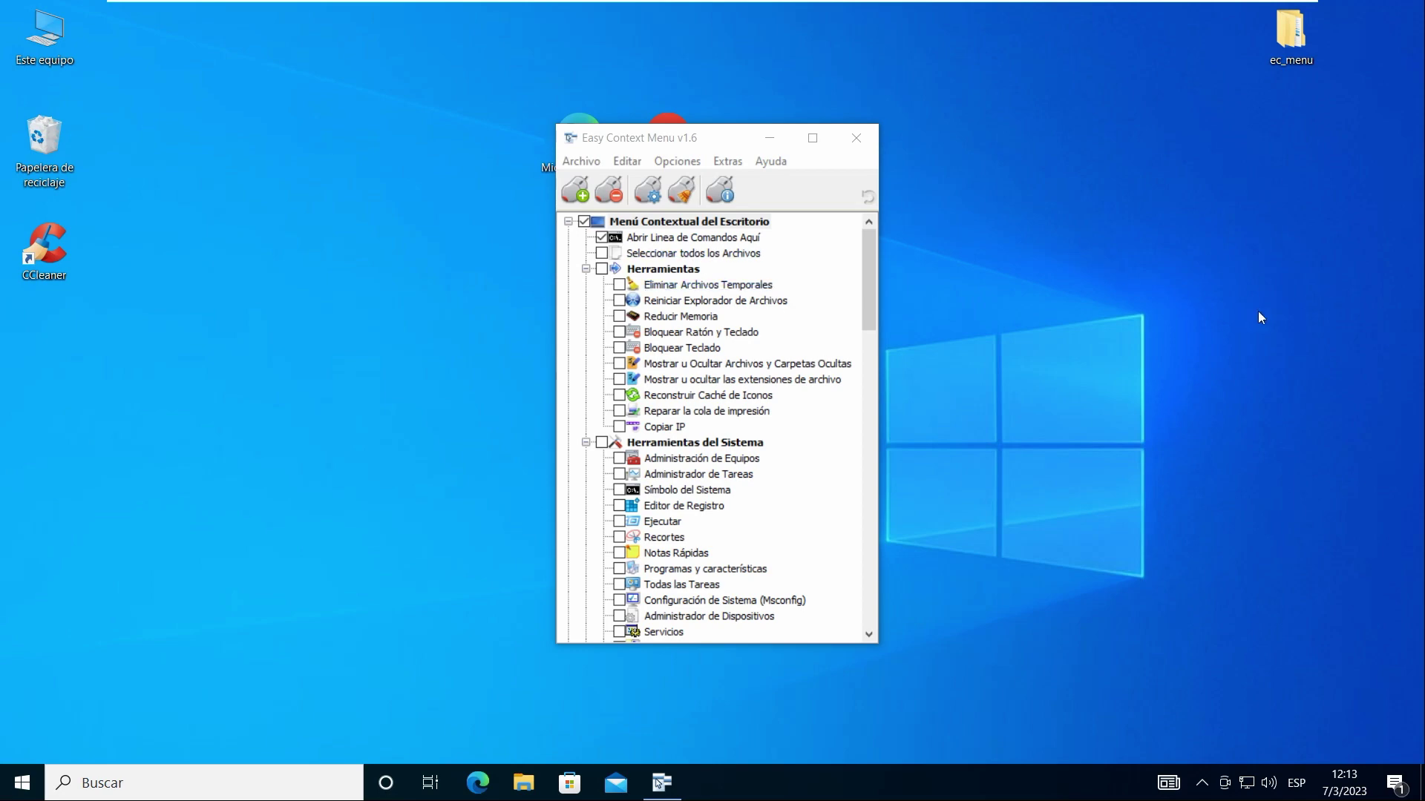
{"action": "left_click_drag", "start_coordinate": [867, 262], "coordinate": [892, 211]}
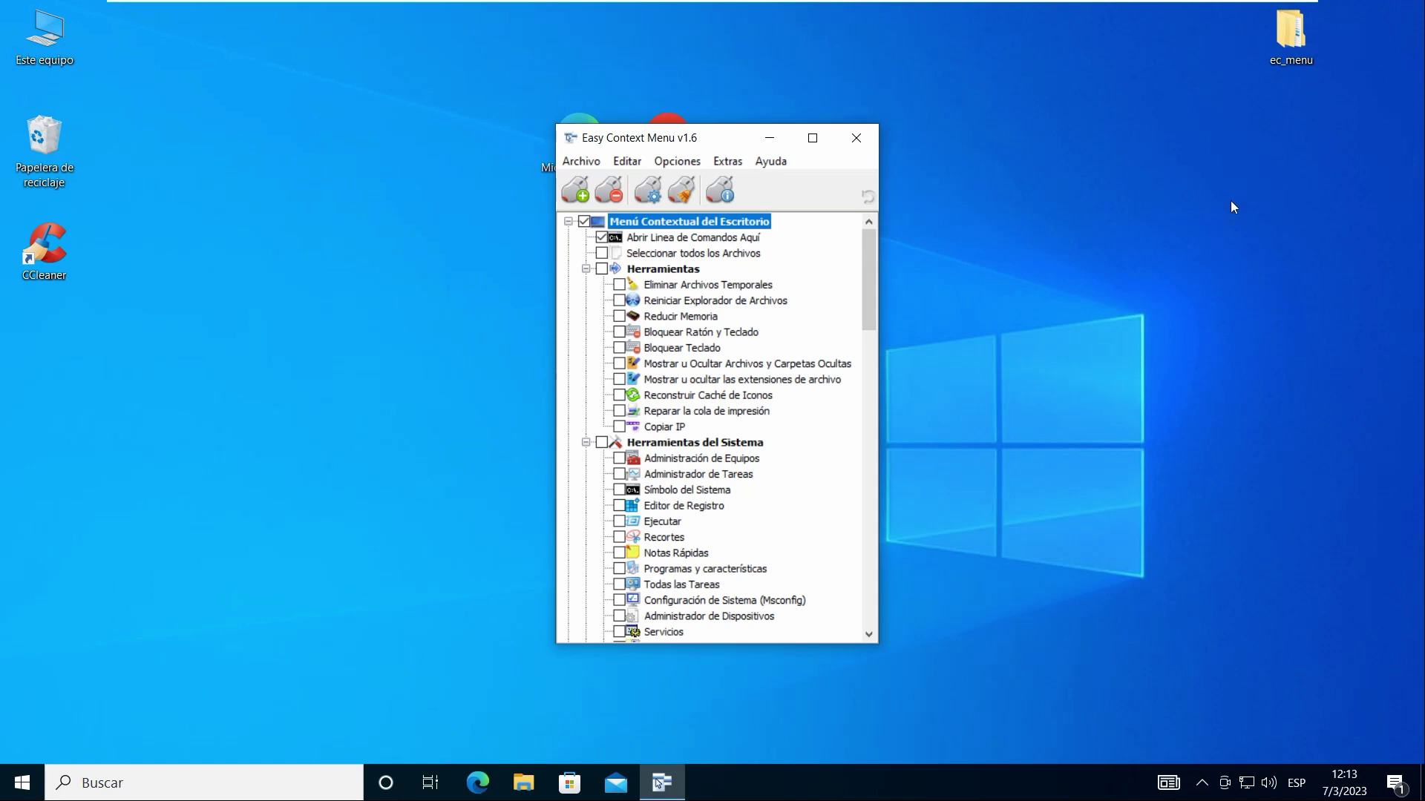
Check the desktop's context menu, then enable Recortes under Herramientas del Sistema in Menú Contextual del Escritorio.
{"action": "right_click", "coordinate": [1074, 247]}
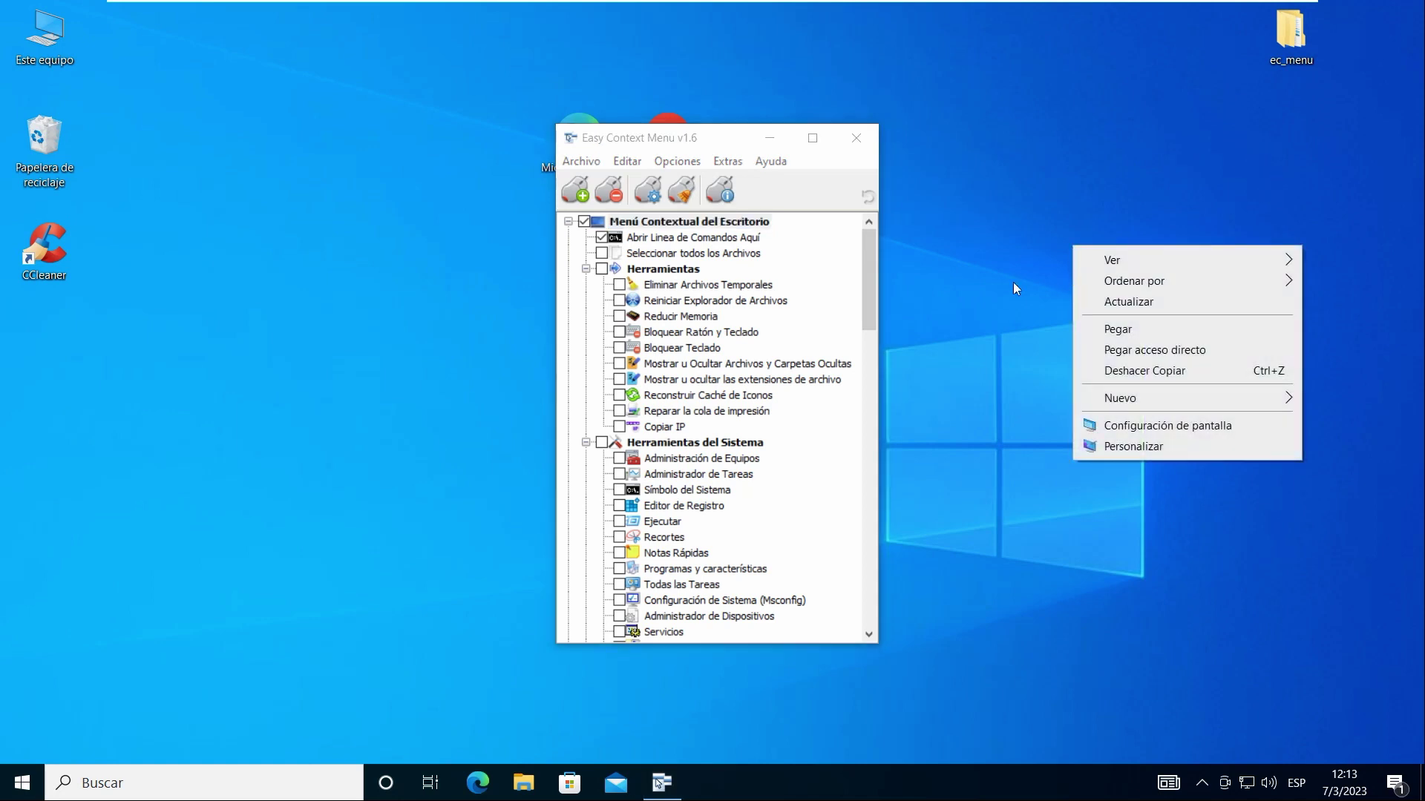
{"action": "left_click", "coordinate": [730, 227]}
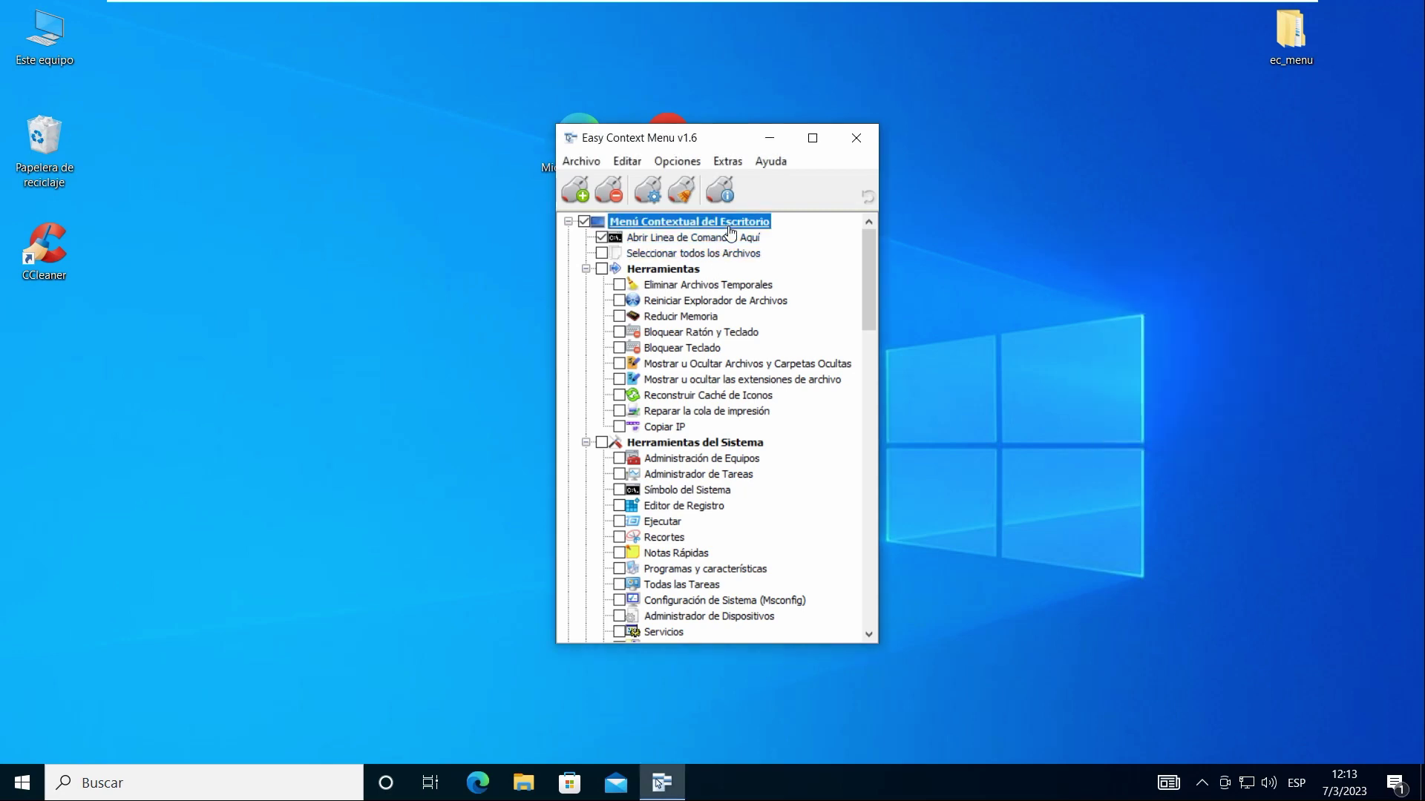
{"action": "scroll", "coordinate": [797, 339], "scroll_direction": "down", "scroll_amount": 4}
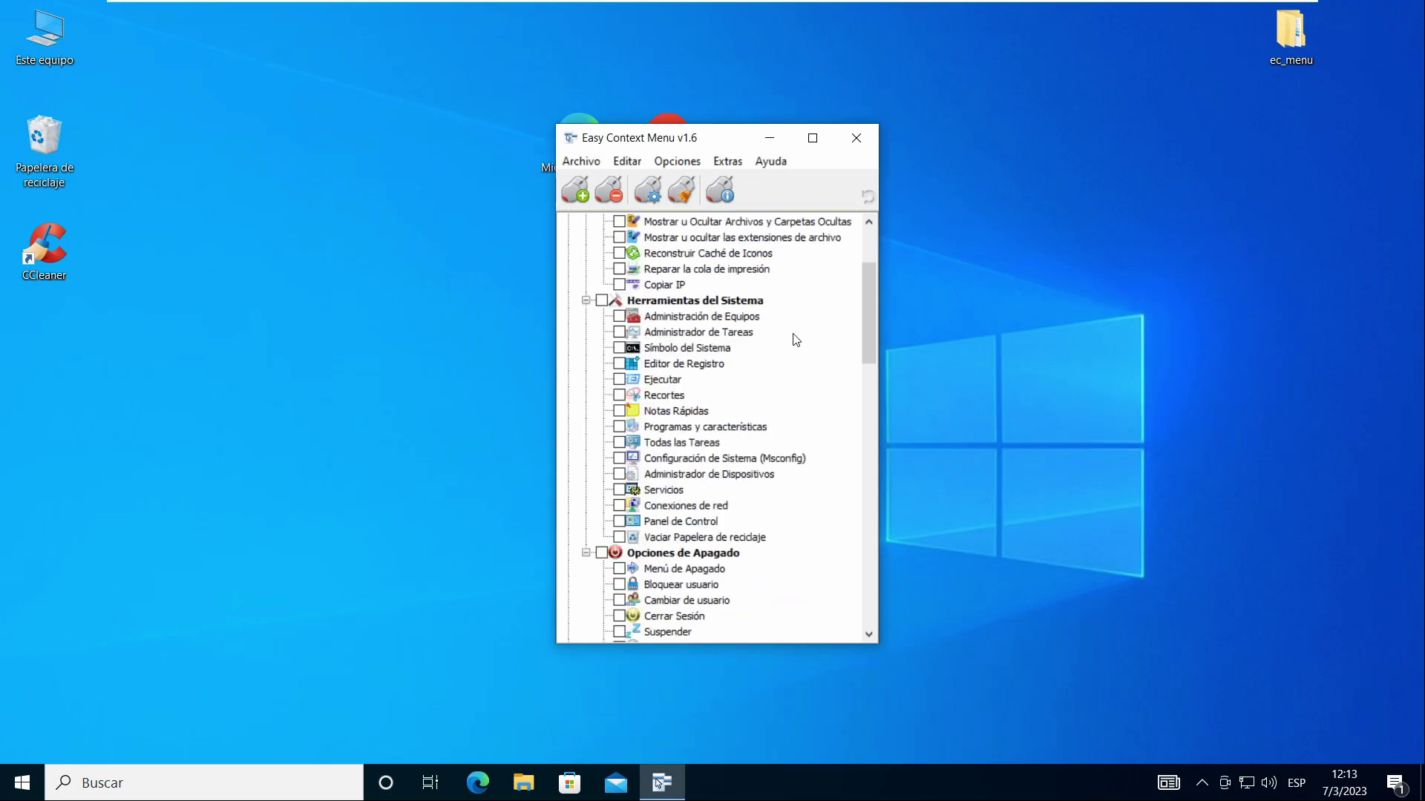
{"action": "scroll", "coordinate": [796, 339], "scroll_direction": "down", "scroll_amount": 1}
{"action": "scroll", "coordinate": [796, 339], "scroll_direction": "up", "scroll_amount": 1}
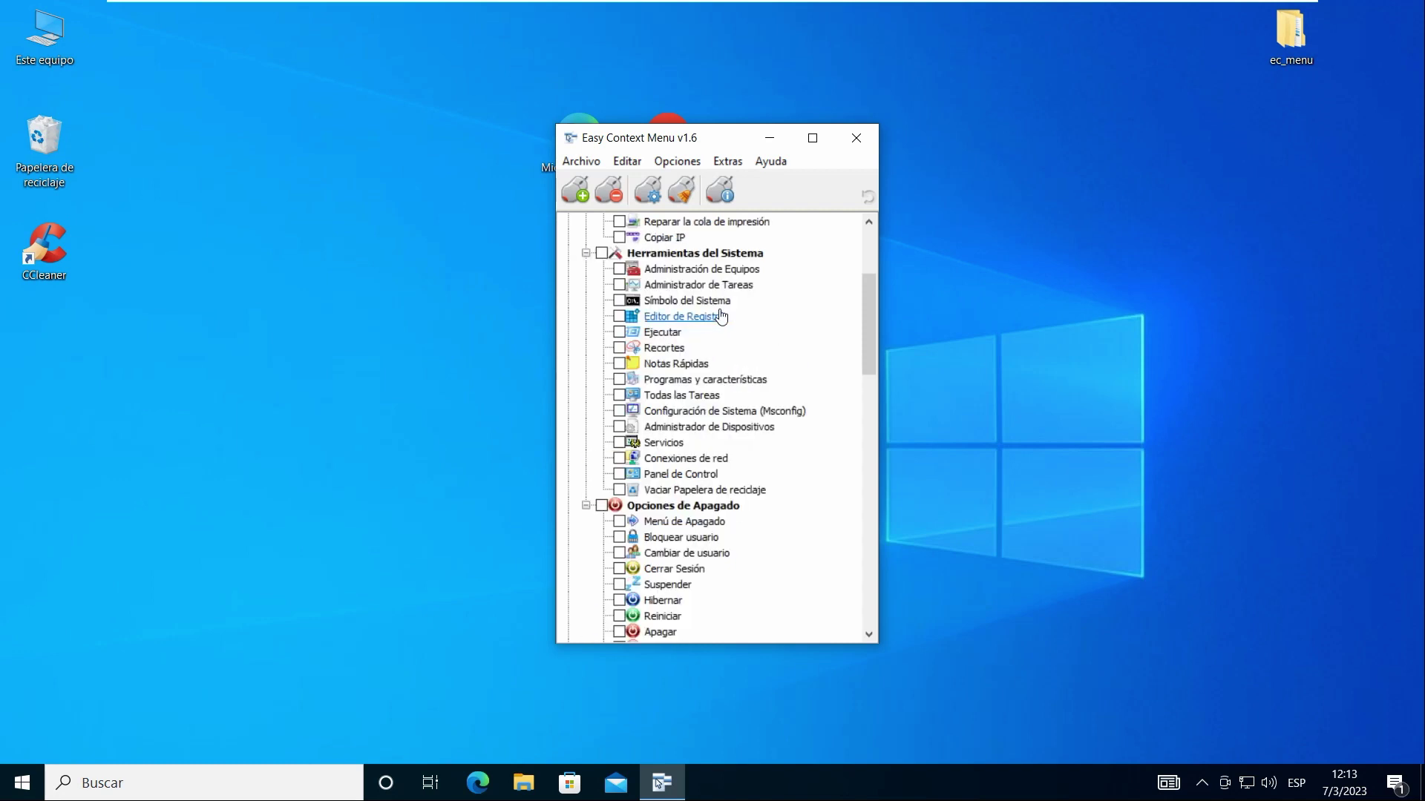
{"action": "left_click", "coordinate": [619, 348]}
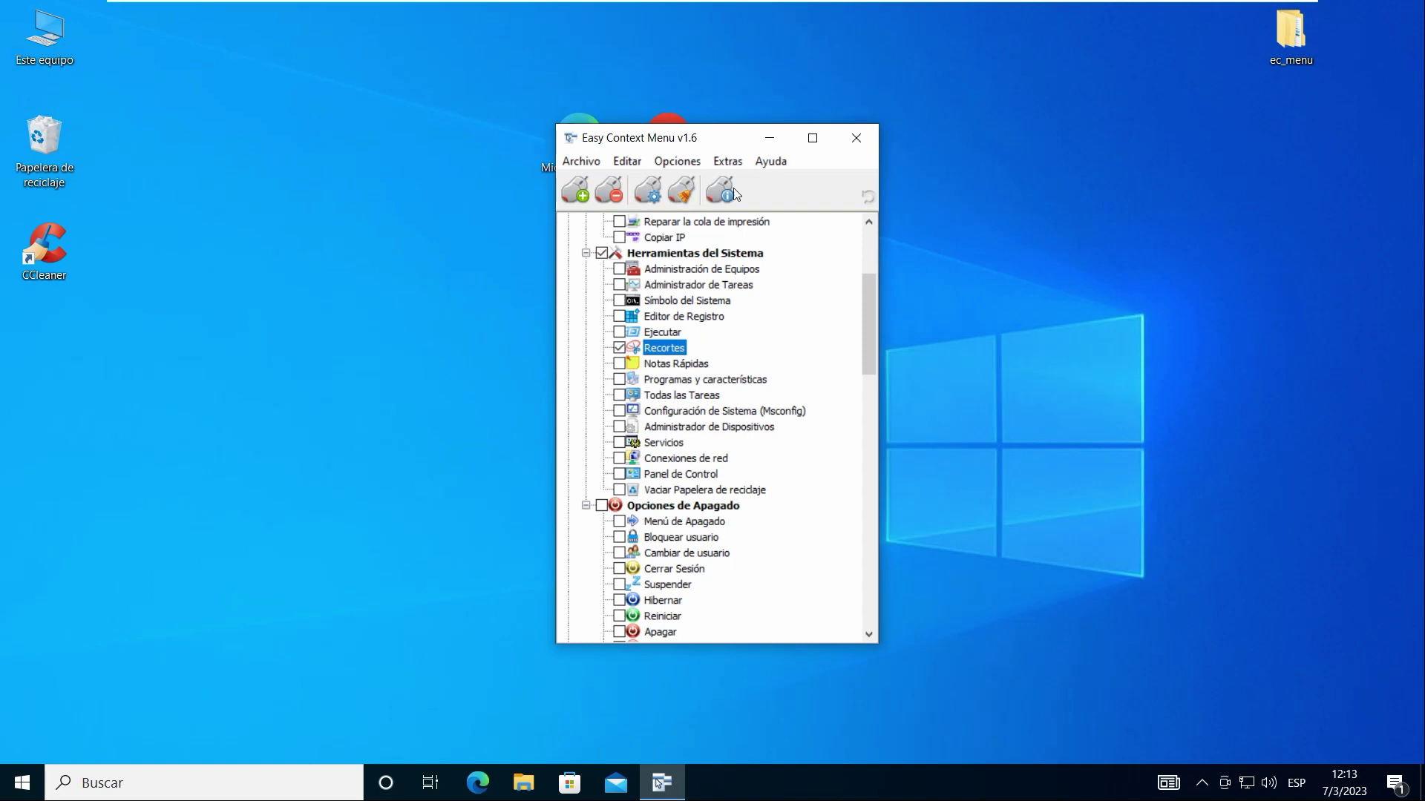
Review the other context menu categories, apply the changes, and check Herramientas del Sistema in the desktop's context menu.
{"action": "left_click", "coordinate": [617, 195]}
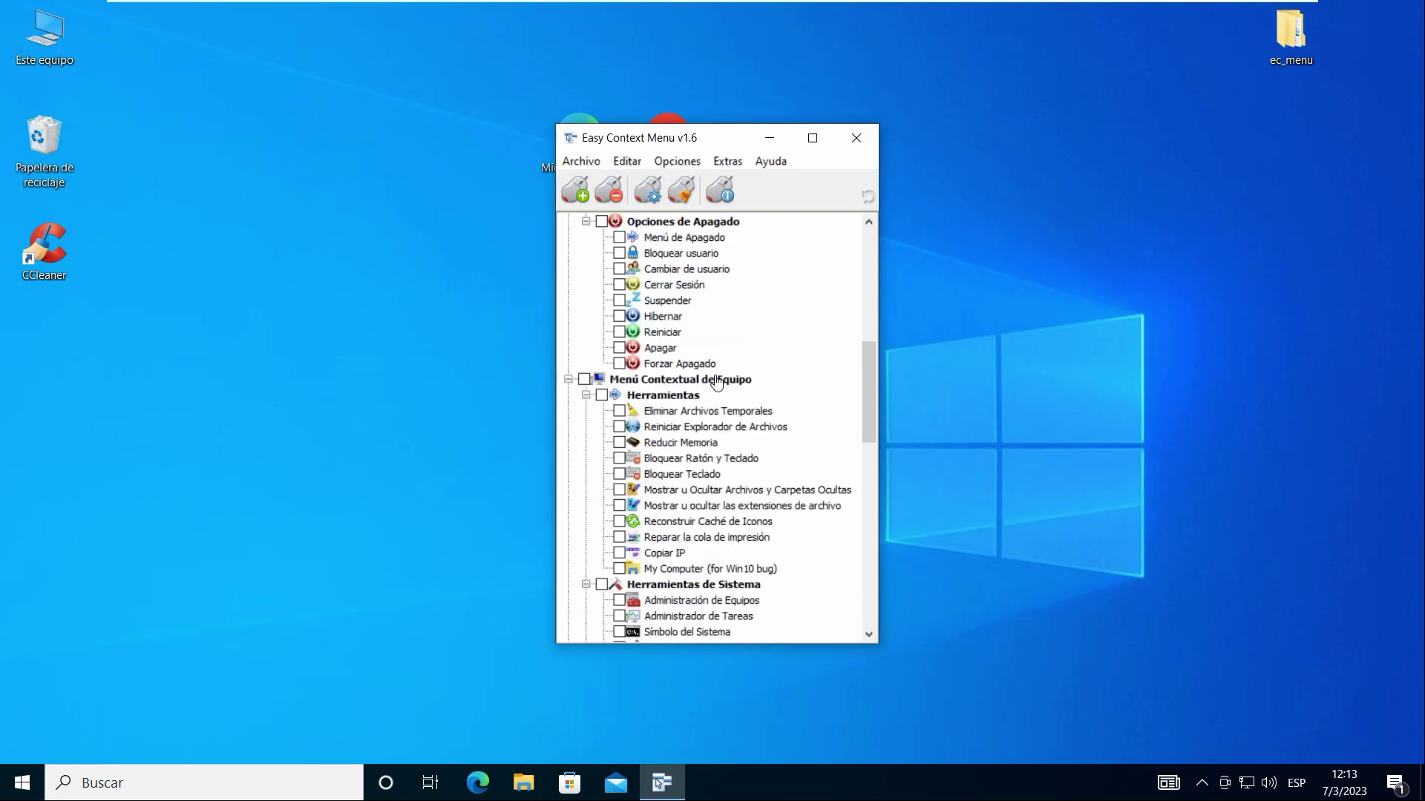
{"action": "scroll", "coordinate": [717, 383], "scroll_direction": "down", "scroll_amount": 1}
{"action": "scroll", "coordinate": [717, 383], "scroll_direction": "down", "scroll_amount": 11}
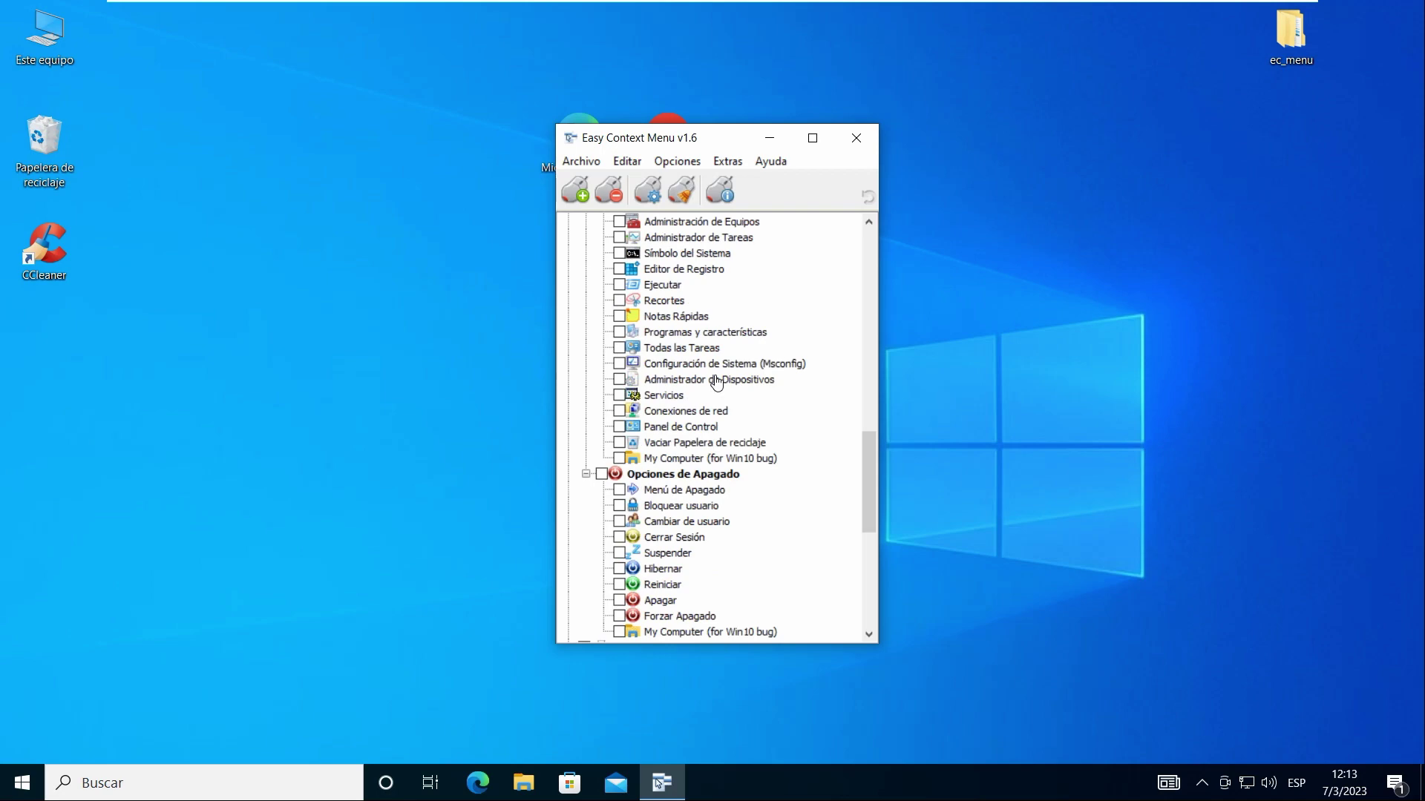
{"action": "scroll", "coordinate": [717, 383], "scroll_direction": "down", "scroll_amount": 4}
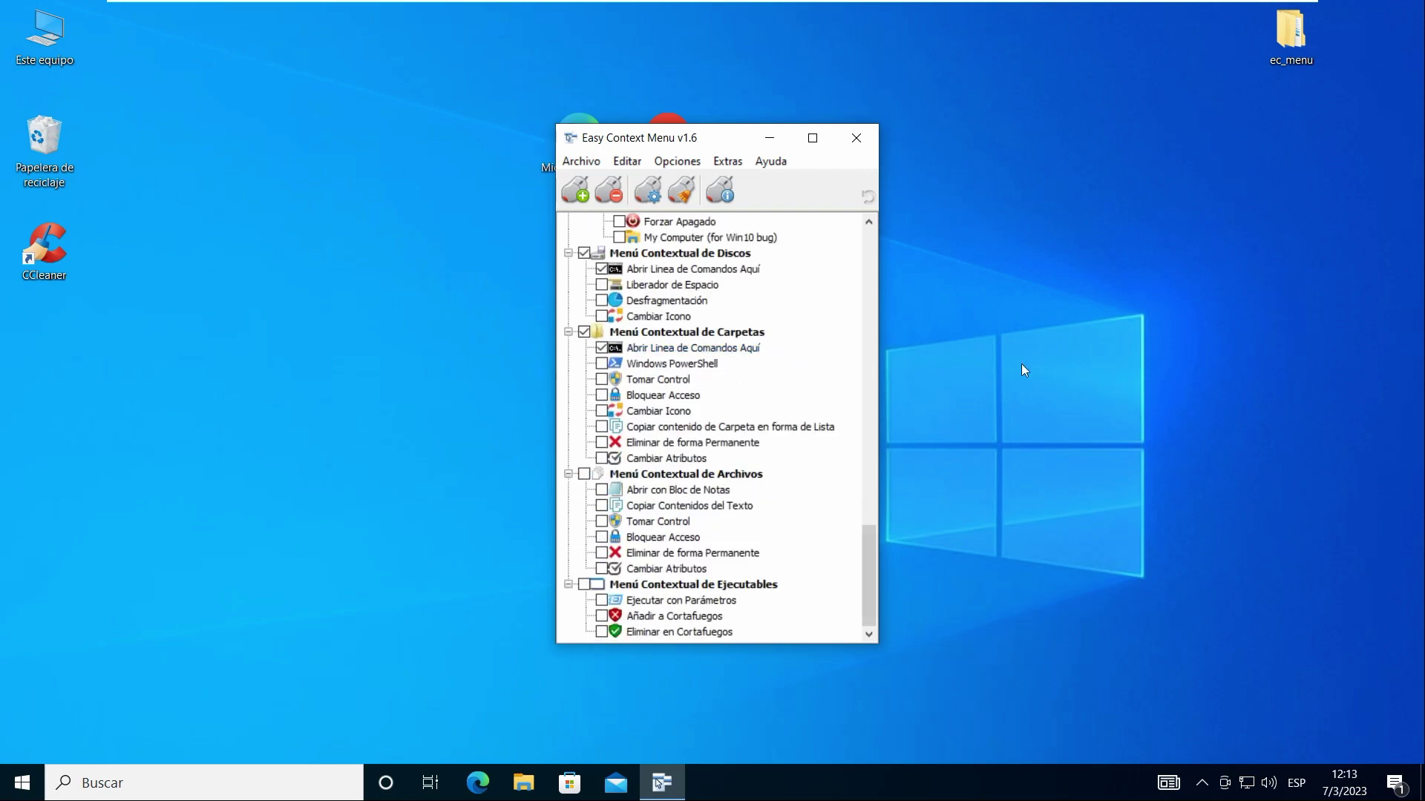
{"action": "scroll", "coordinate": [824, 435], "scroll_direction": "up", "scroll_amount": 2}
{"action": "scroll", "coordinate": [824, 435], "scroll_direction": "up", "scroll_amount": 6}
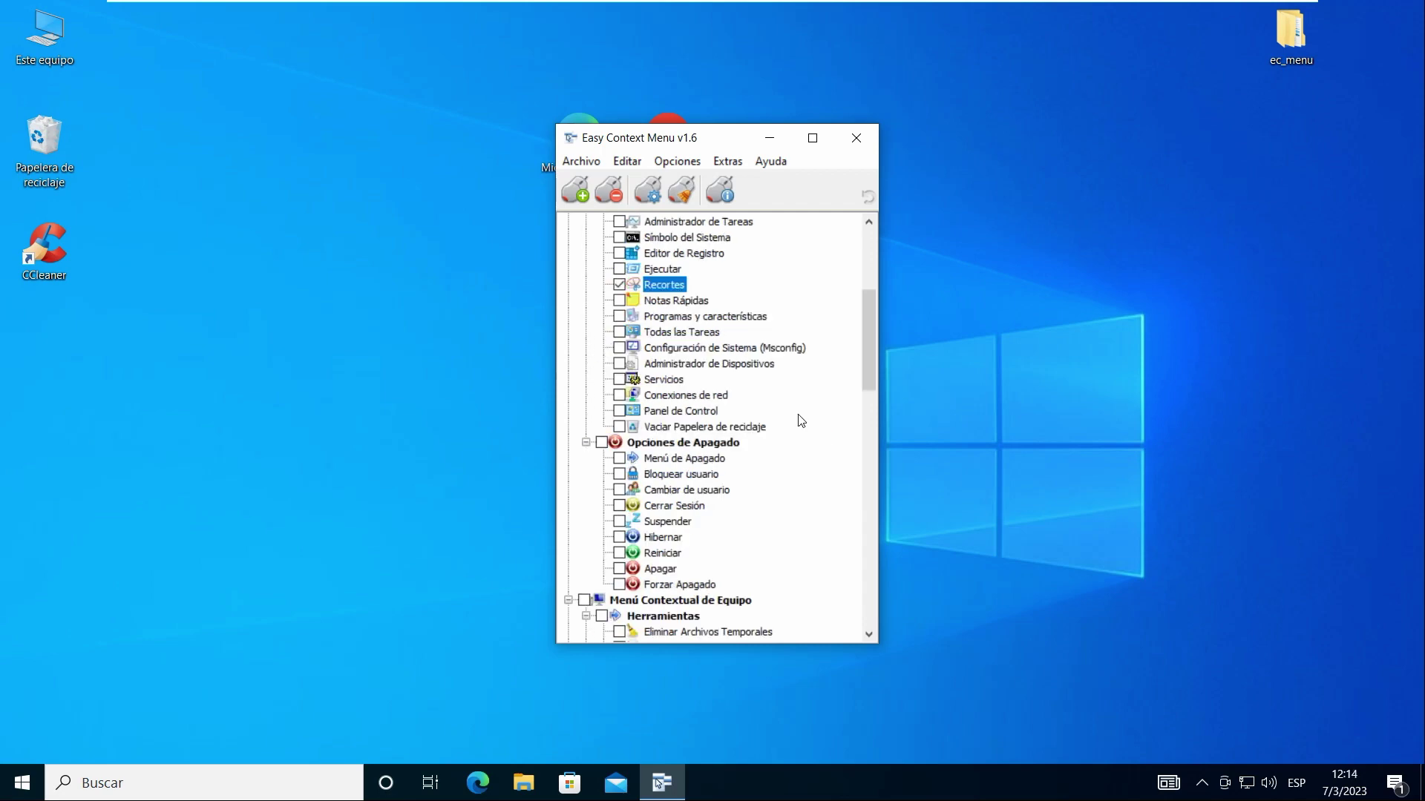
{"action": "scroll", "coordinate": [816, 313], "scroll_direction": "up", "scroll_amount": 1}
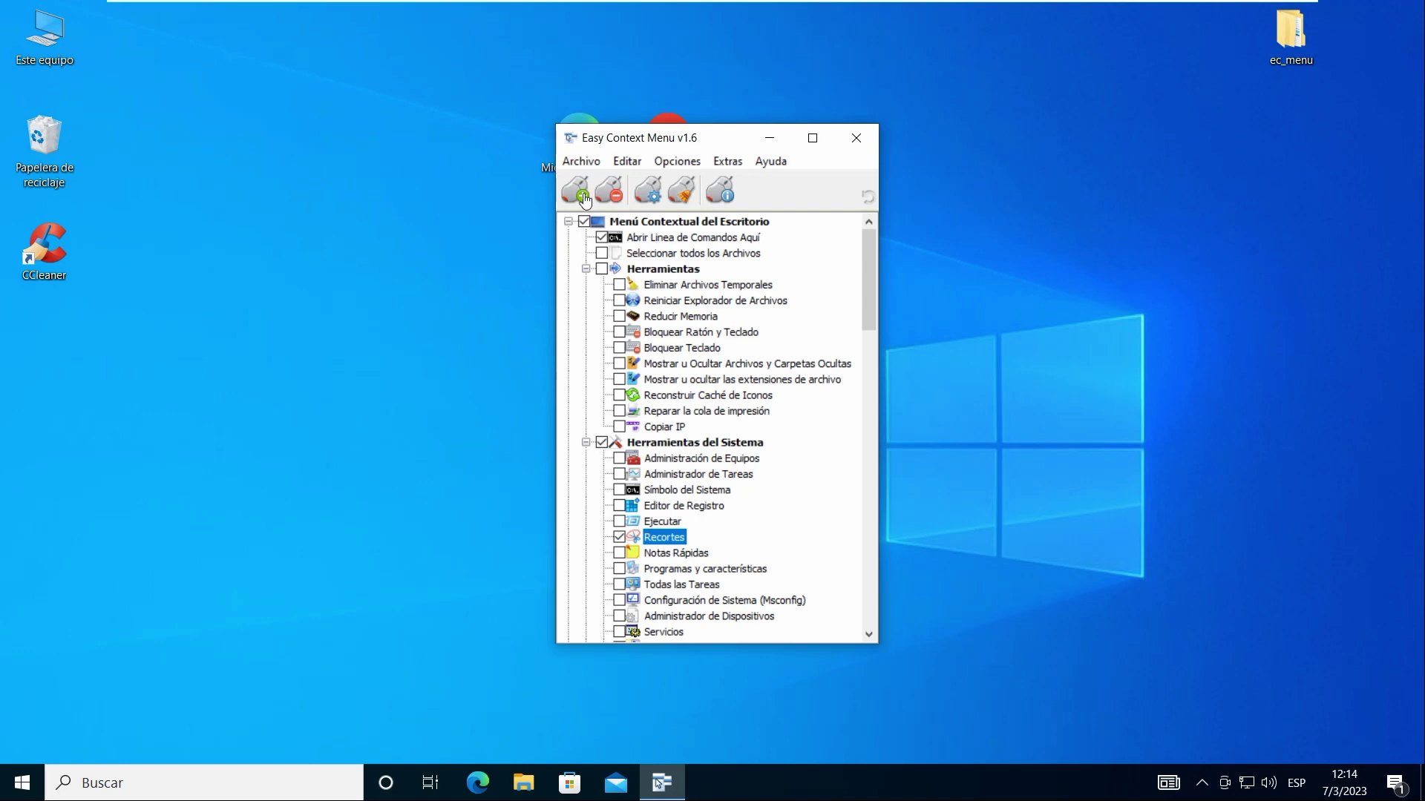
{"action": "right_click", "coordinate": [1130, 309]}
{"action": "mouse_move", "coordinate": [1203, 455]}
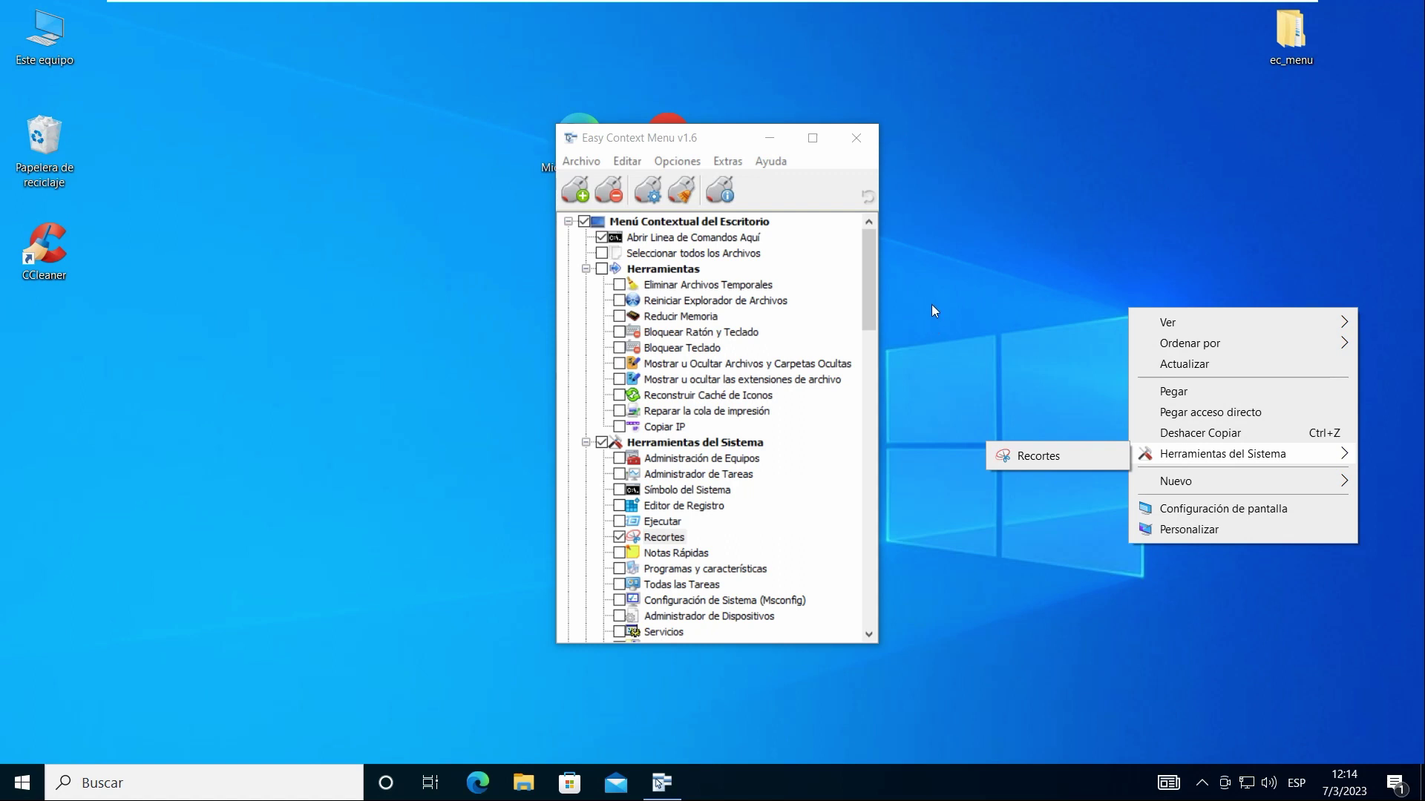
{"action": "left_click", "coordinate": [975, 241]}
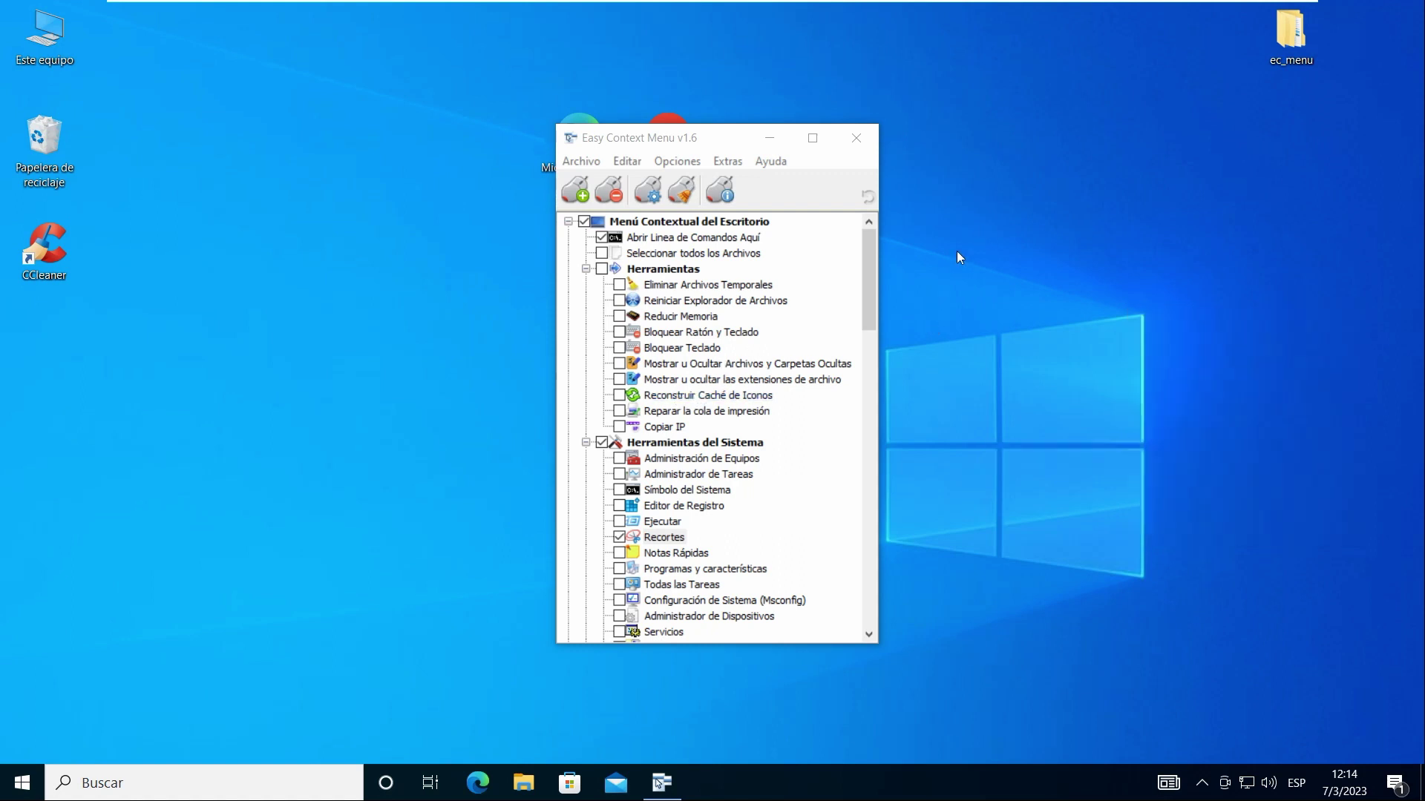
Disable Recortes under Herramientas del Sistema, apply the change, and check the desktop's context menu.
{"action": "left_click", "coordinate": [619, 537]}
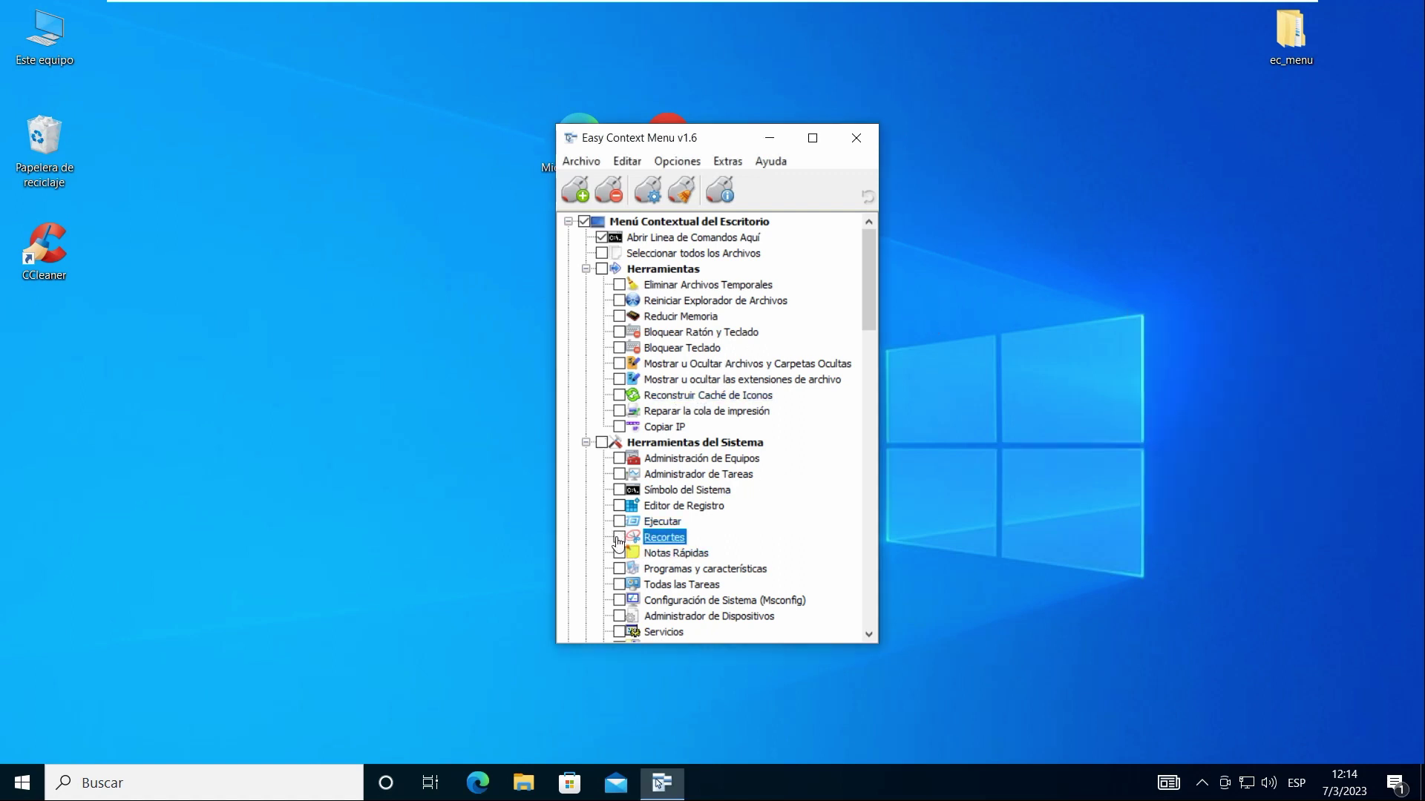
{"action": "left_click", "coordinate": [570, 192]}
{"action": "right_click", "coordinate": [1104, 334]}
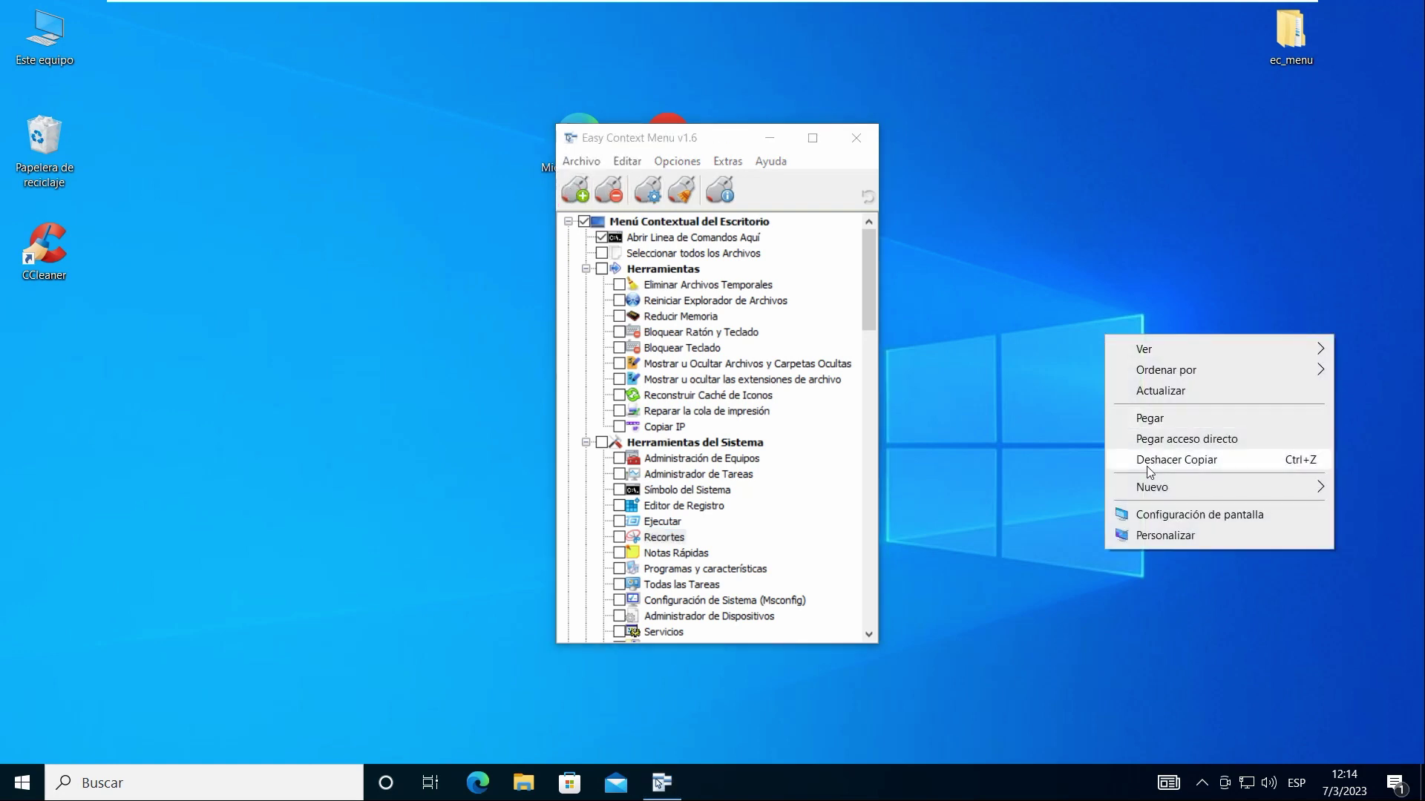
{"action": "mouse_move", "coordinate": [1153, 486]}
{"action": "left_click", "coordinate": [952, 278]}
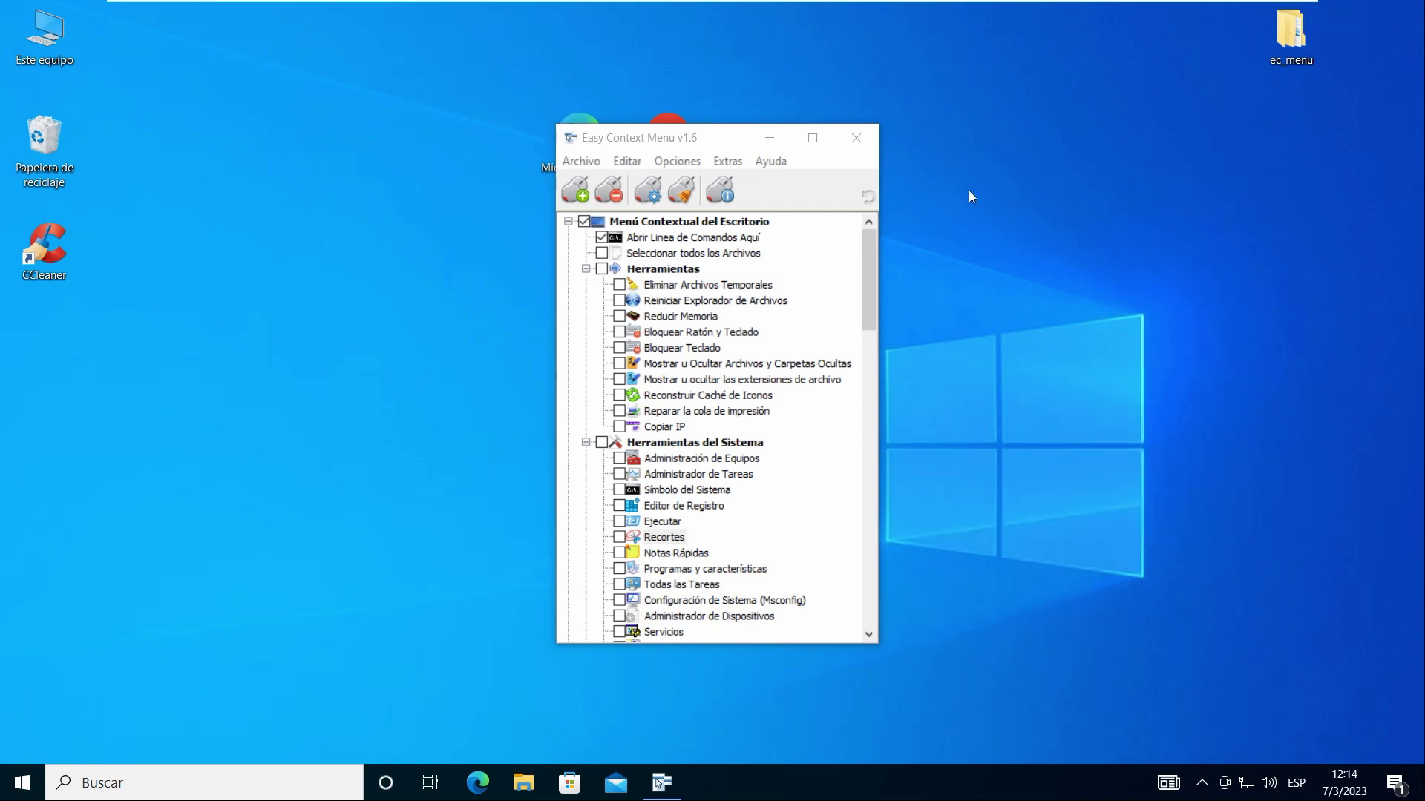
Open the list editor and add a submenu titled Mis Programas to Menú Contextual del Escritorio.
{"action": "left_click", "coordinate": [650, 194]}
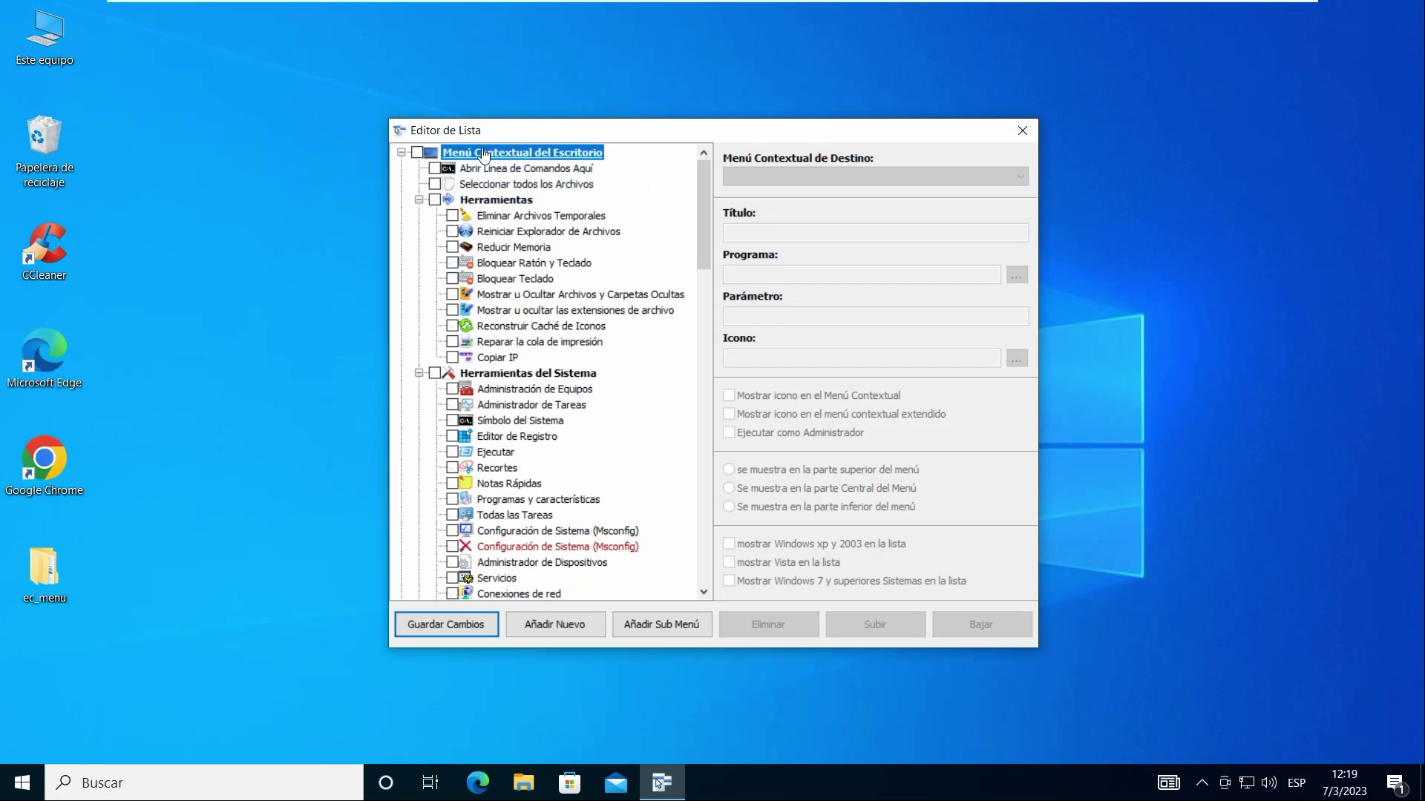
{"action": "left_click", "coordinate": [417, 152]}
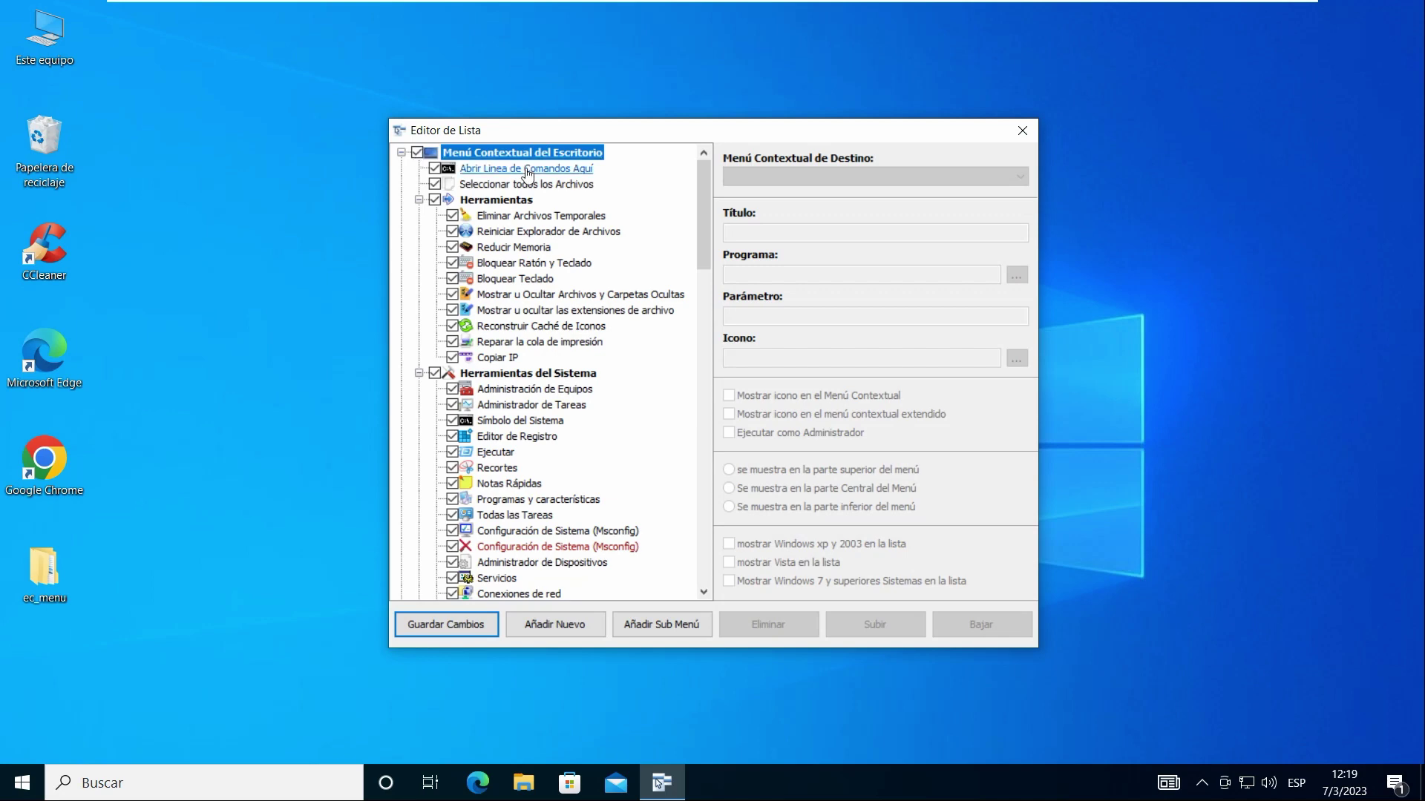
{"action": "key", "text": "space"}
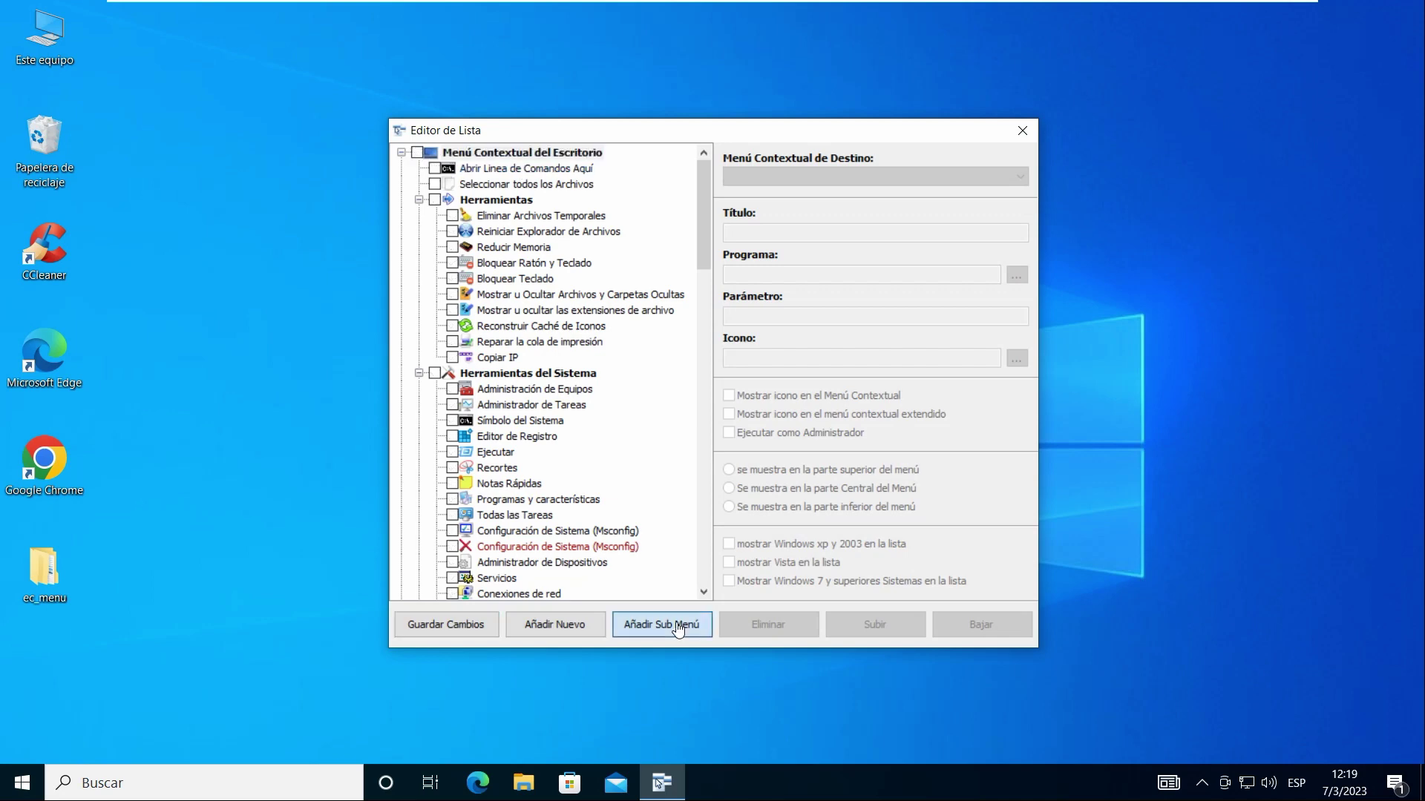
{"action": "left_click", "coordinate": [653, 624]}
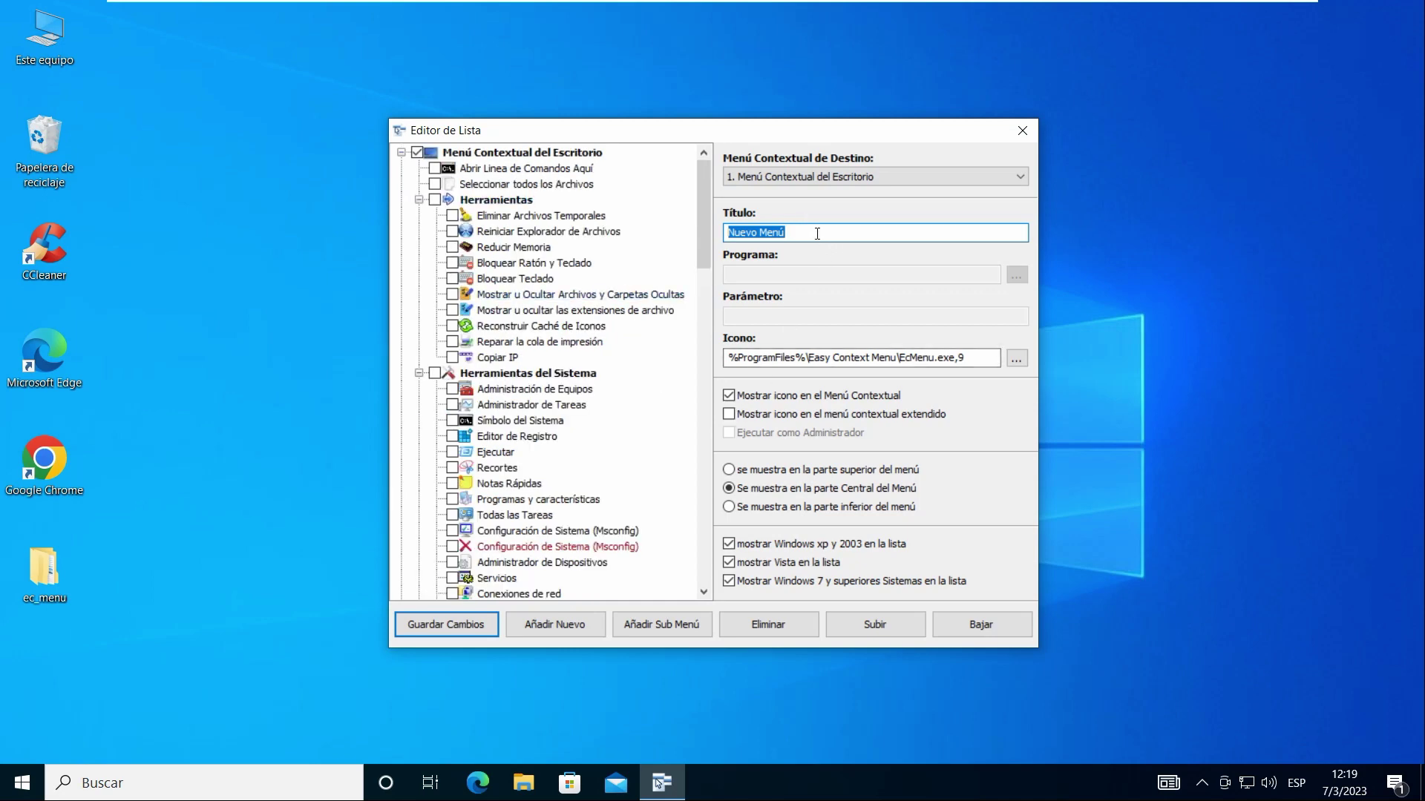
{"action": "type", "text": "Mis Programas"}
Use the yellow folder icon for the Mis Programas submenu and place it in the upper part of the context menu.
{"action": "left_click", "coordinate": [1012, 359]}
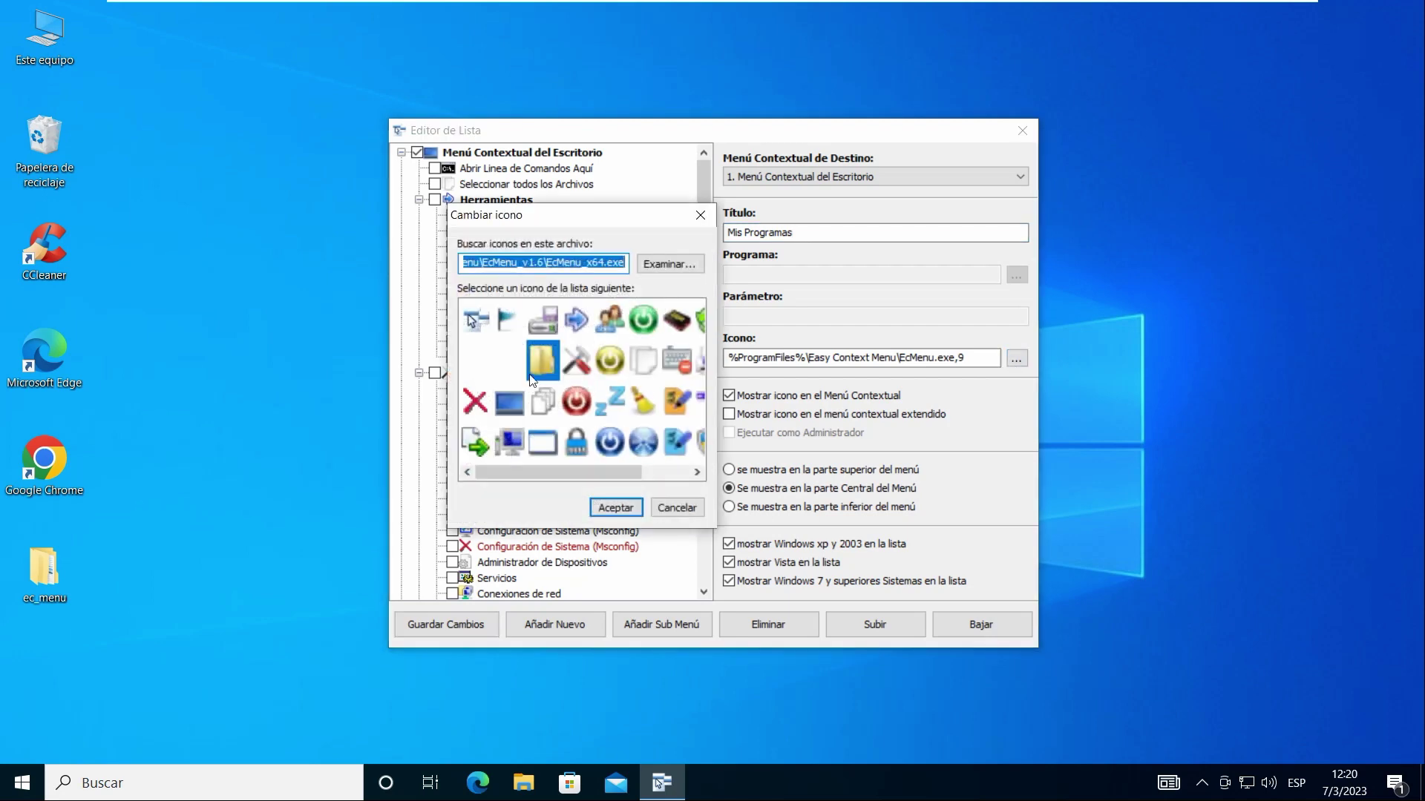
{"action": "left_click", "coordinate": [537, 362]}
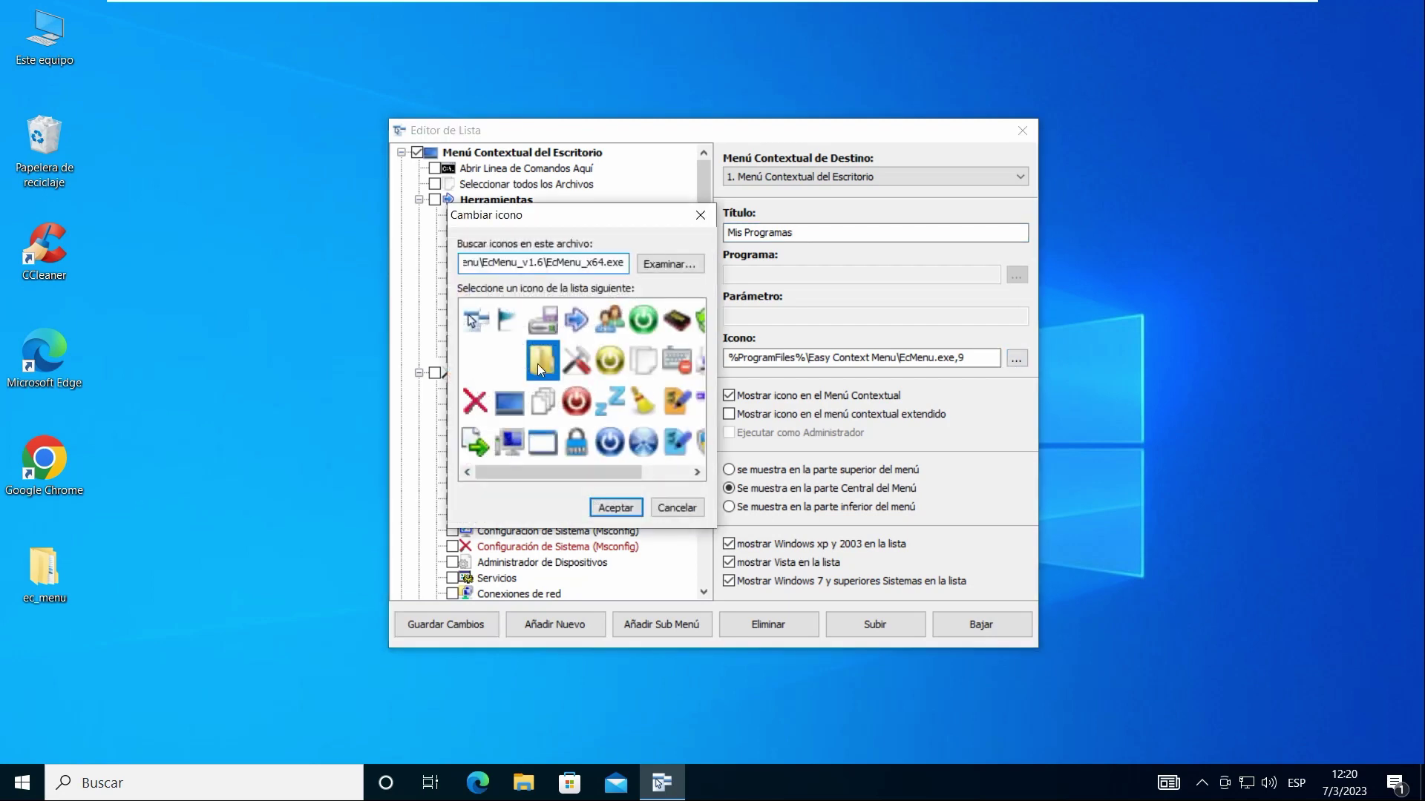
{"action": "left_click", "coordinate": [613, 510]}
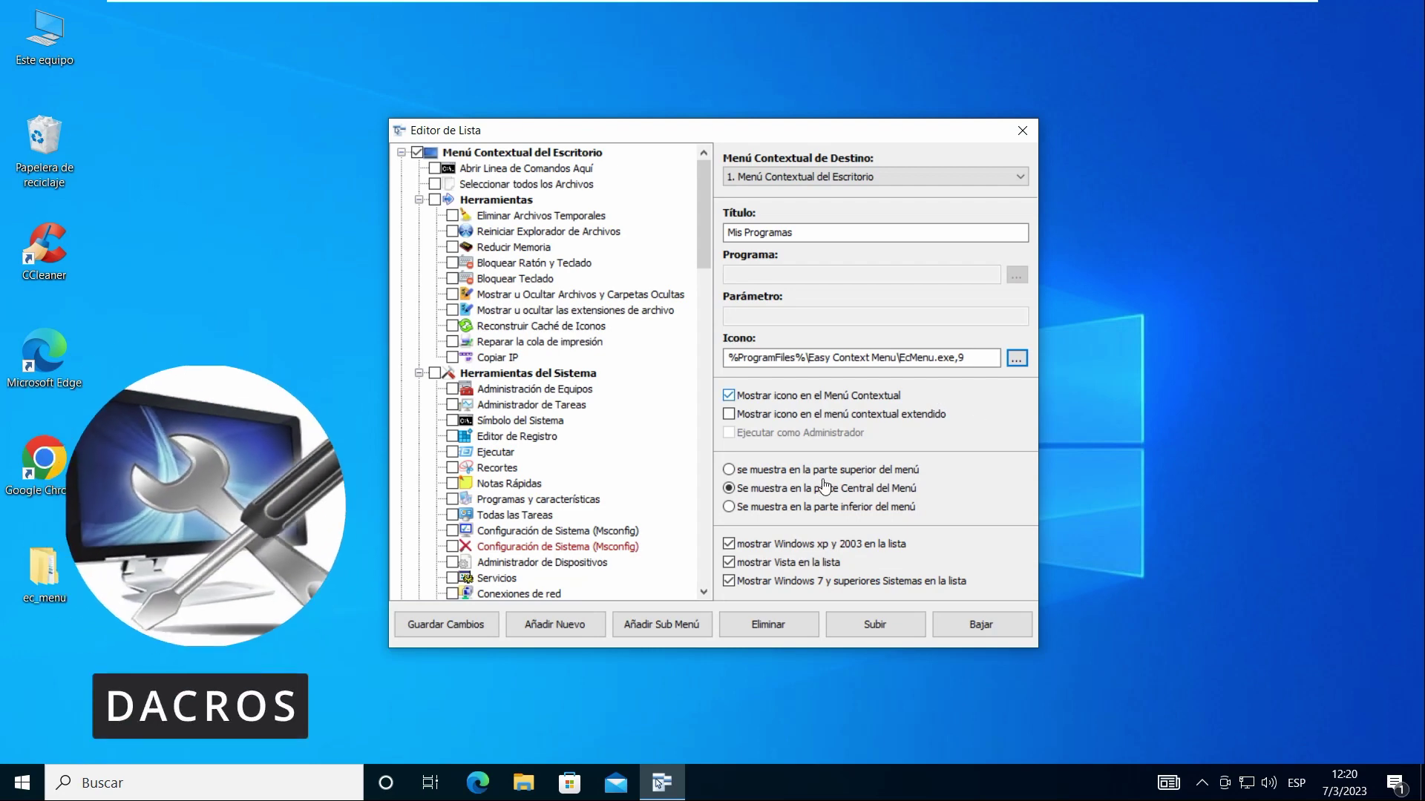
{"action": "left_click", "coordinate": [918, 472]}
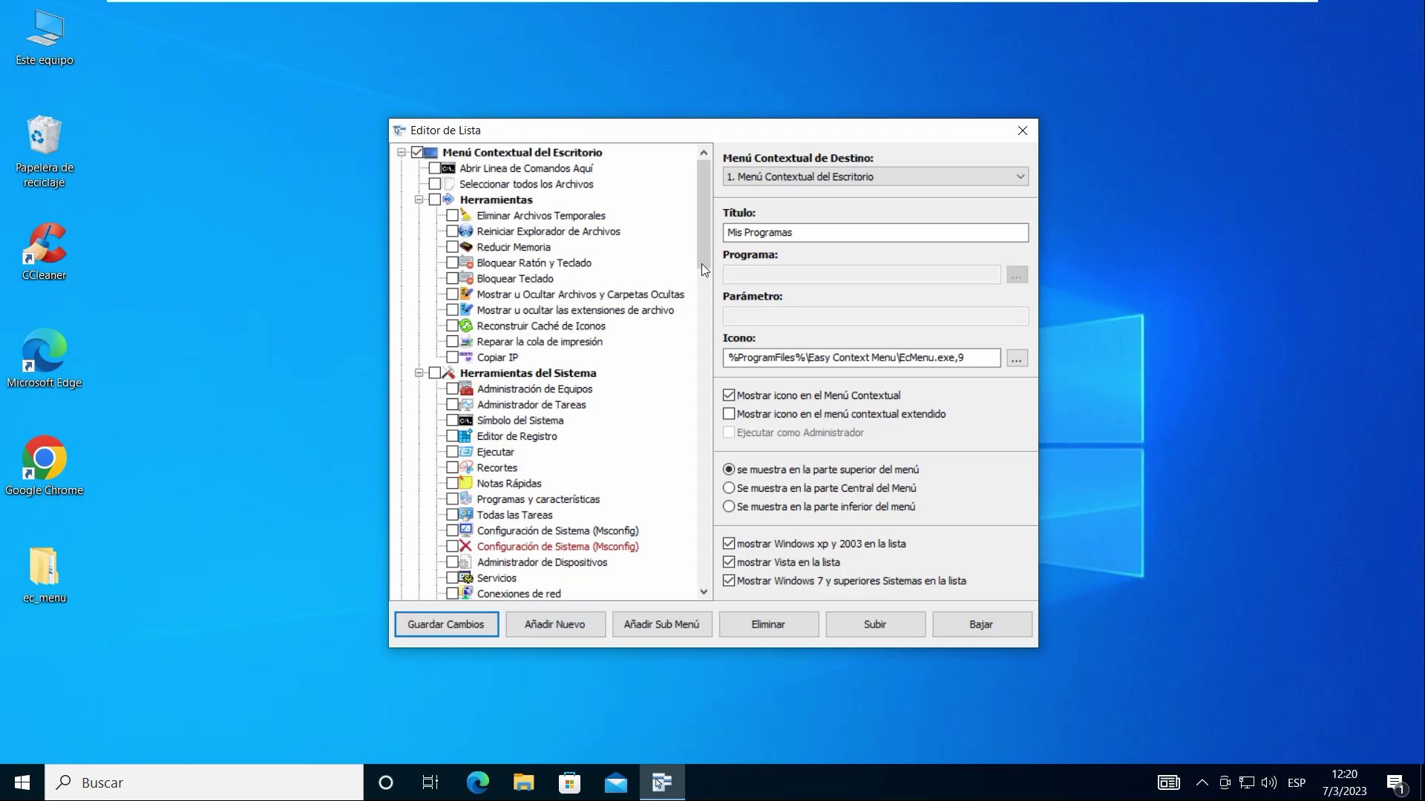
Add CCleaner.exe from the CCleaner program folder as a new entry under Mis Programas and save the list.
{"action": "scroll", "coordinate": [553, 393], "scroll_direction": "down", "scroll_amount": 9}
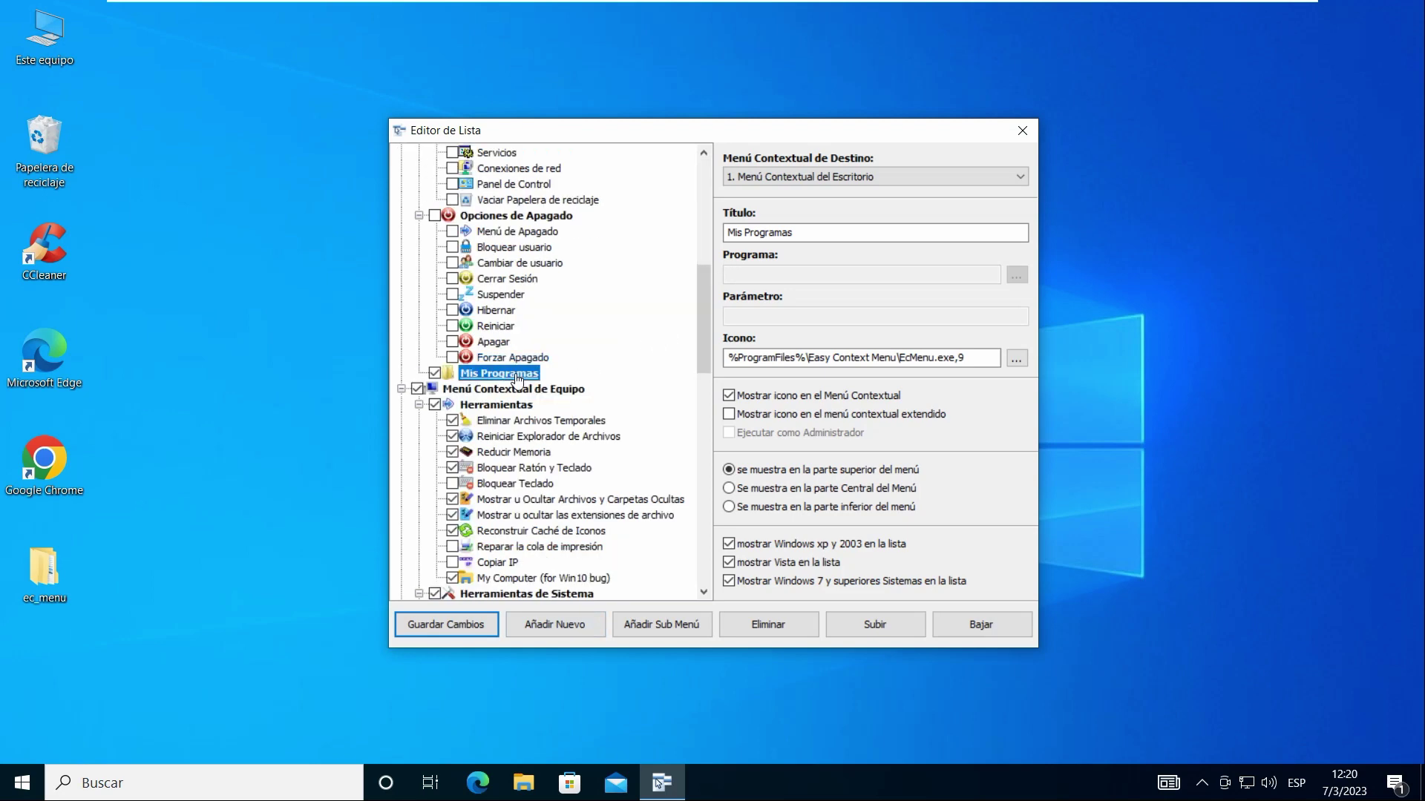
{"action": "scroll", "coordinate": [518, 380], "scroll_direction": "up", "scroll_amount": 2}
{"action": "left_click", "coordinate": [574, 630]}
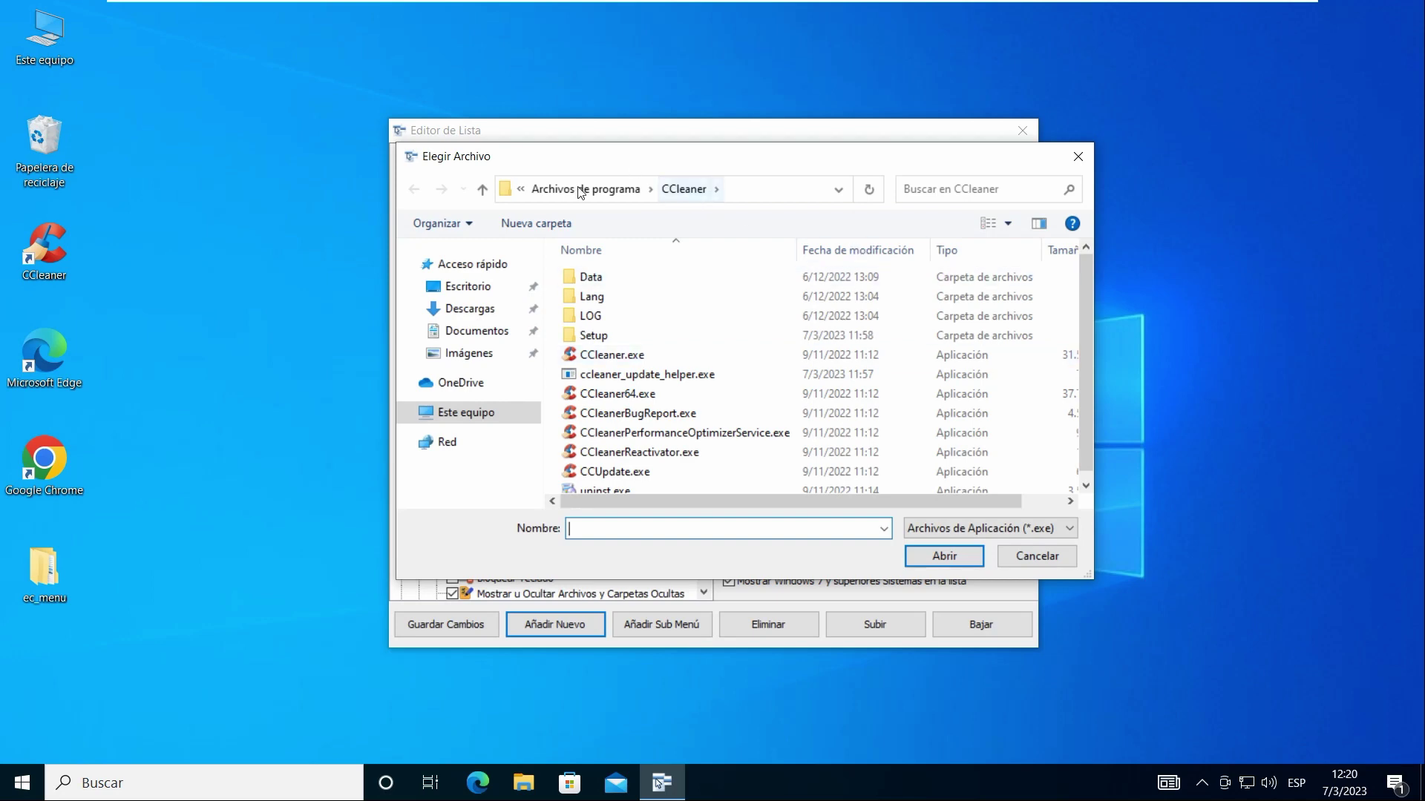
{"action": "left_click", "coordinate": [614, 356]}
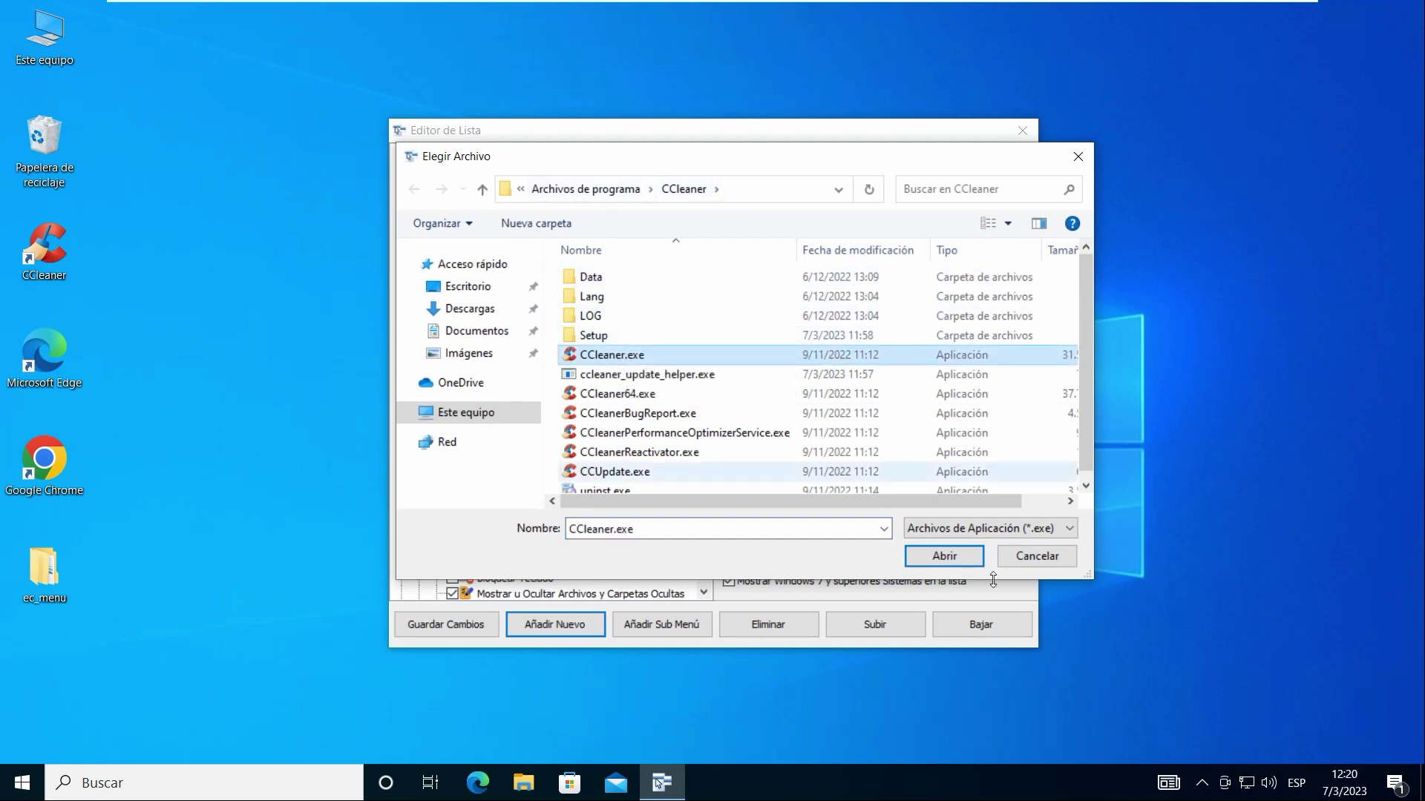
{"action": "left_click", "coordinate": [943, 557]}
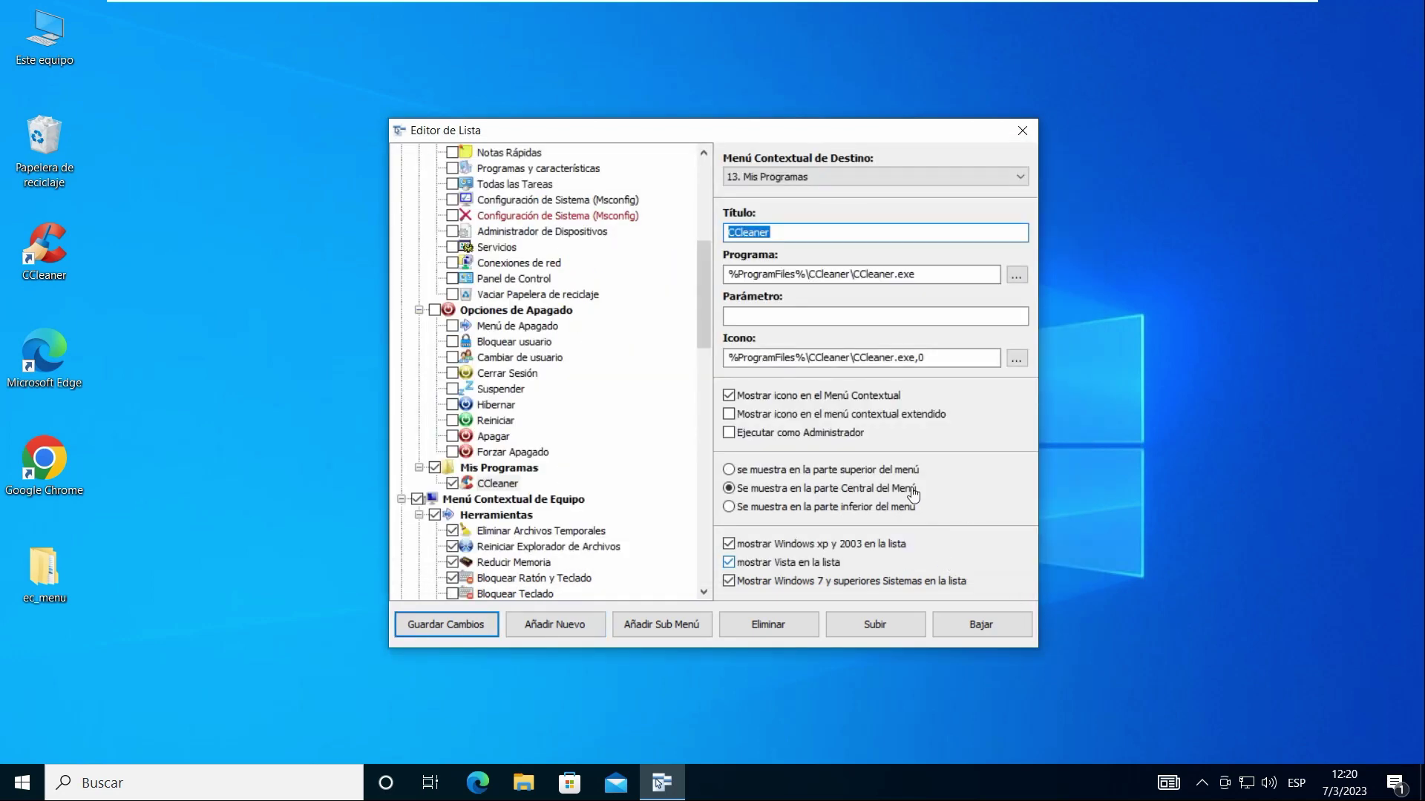
{"action": "left_click", "coordinate": [464, 627]}
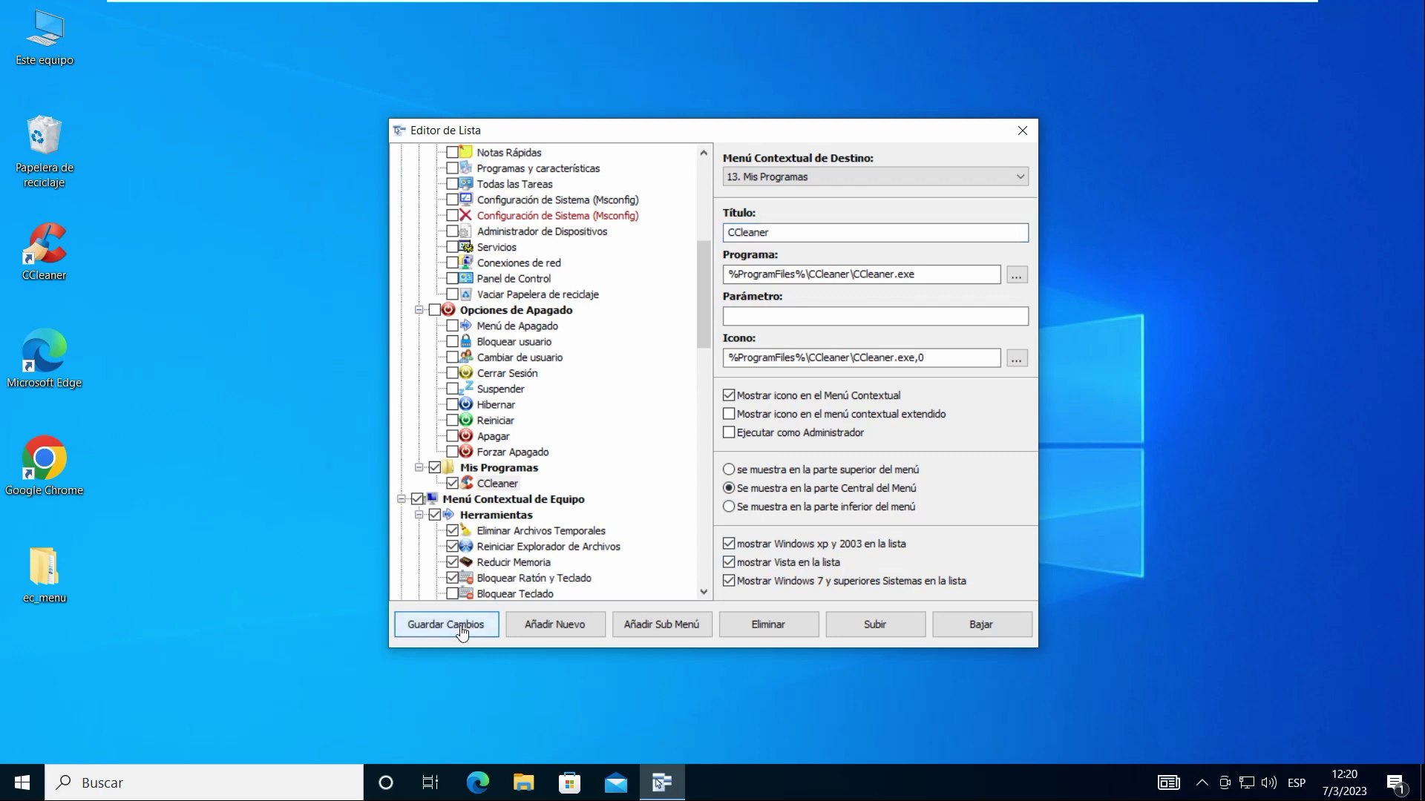
Move Mis Programas up to the first entry of Menú Contextual del Escritorio, save the changes and close the list editor.
{"action": "left_click", "coordinate": [503, 469]}
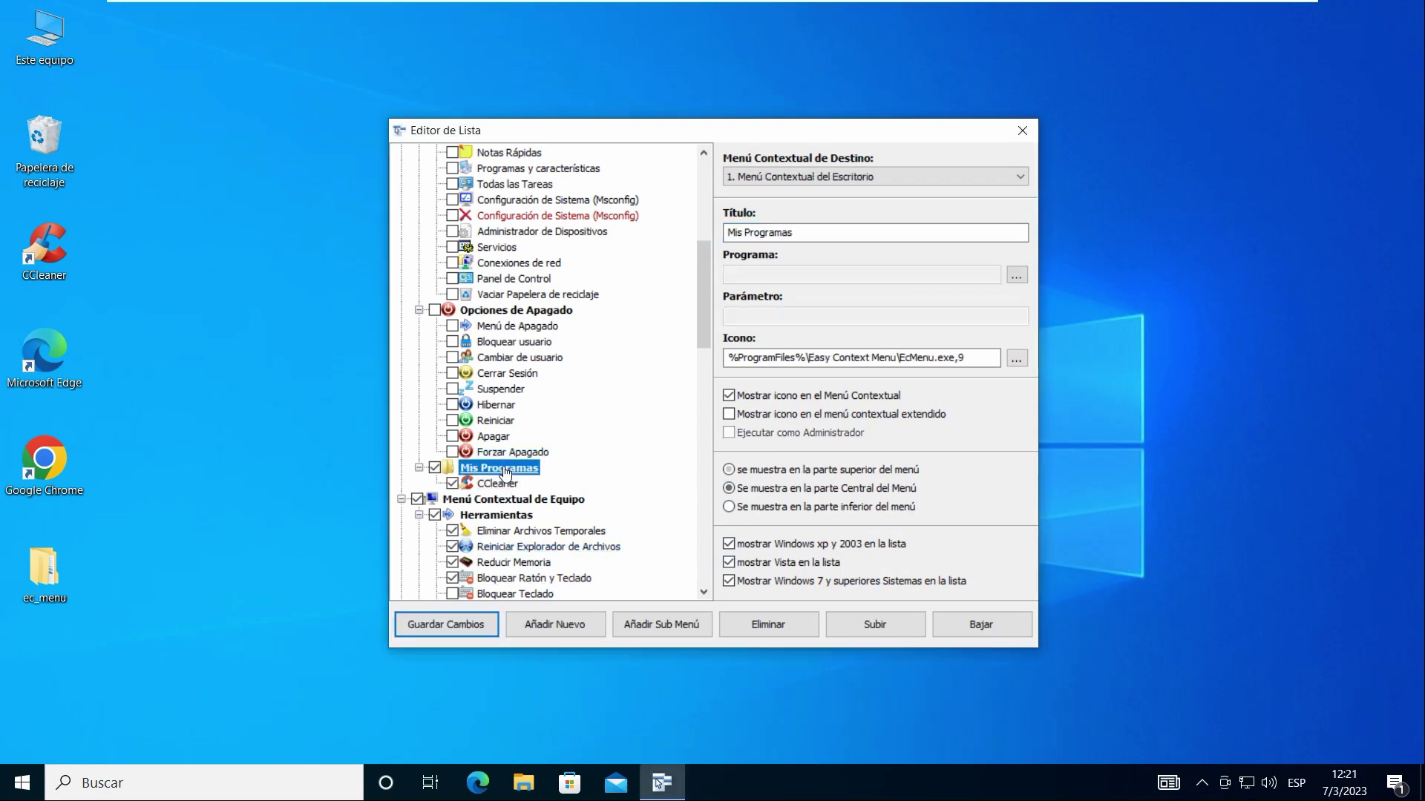
{"action": "left_click", "coordinate": [890, 629]}
{"action": "left_click", "coordinate": [891, 630]}
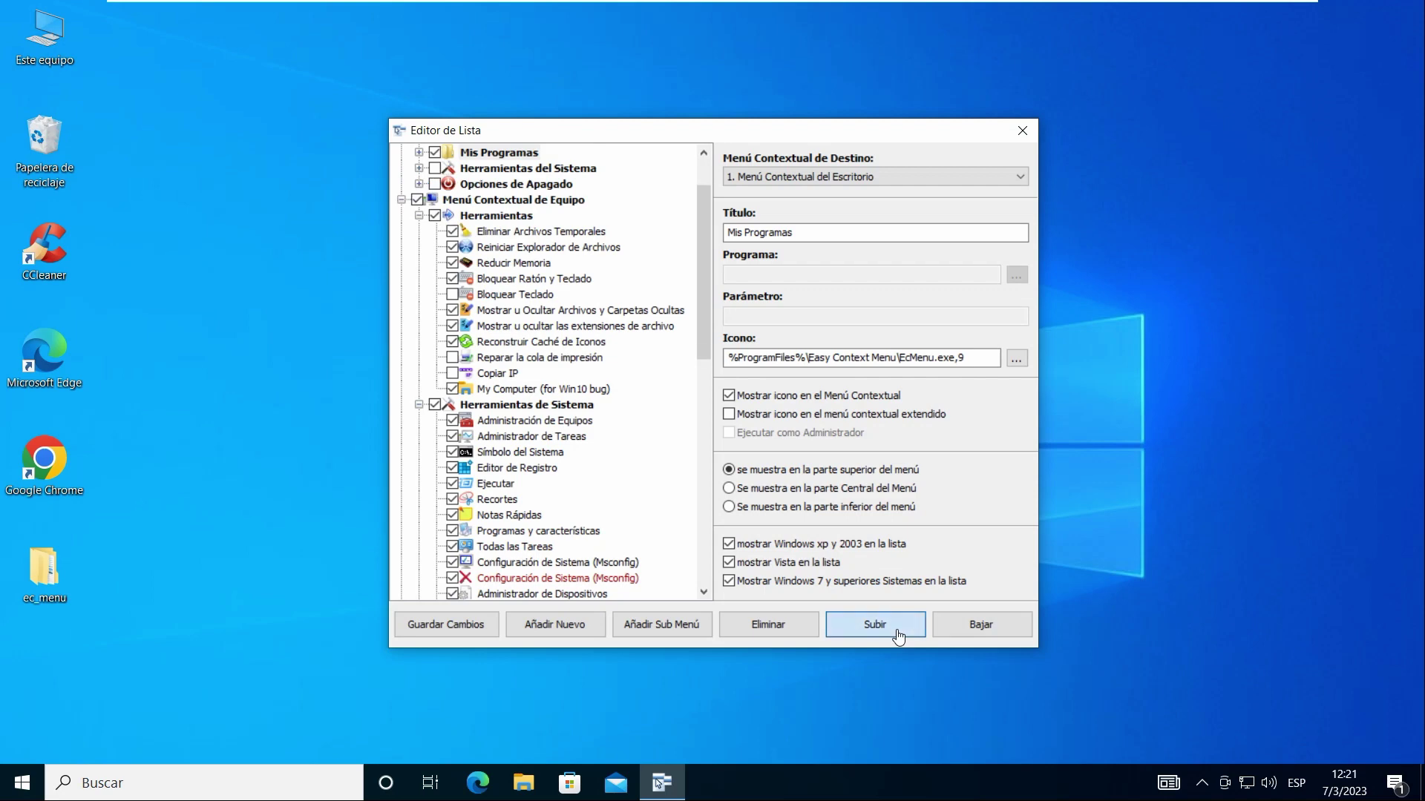
{"action": "left_click", "coordinate": [897, 632]}
{"action": "left_click", "coordinate": [897, 632]}
{"action": "left_click", "coordinate": [897, 632]}
{"action": "left_click", "coordinate": [454, 631]}
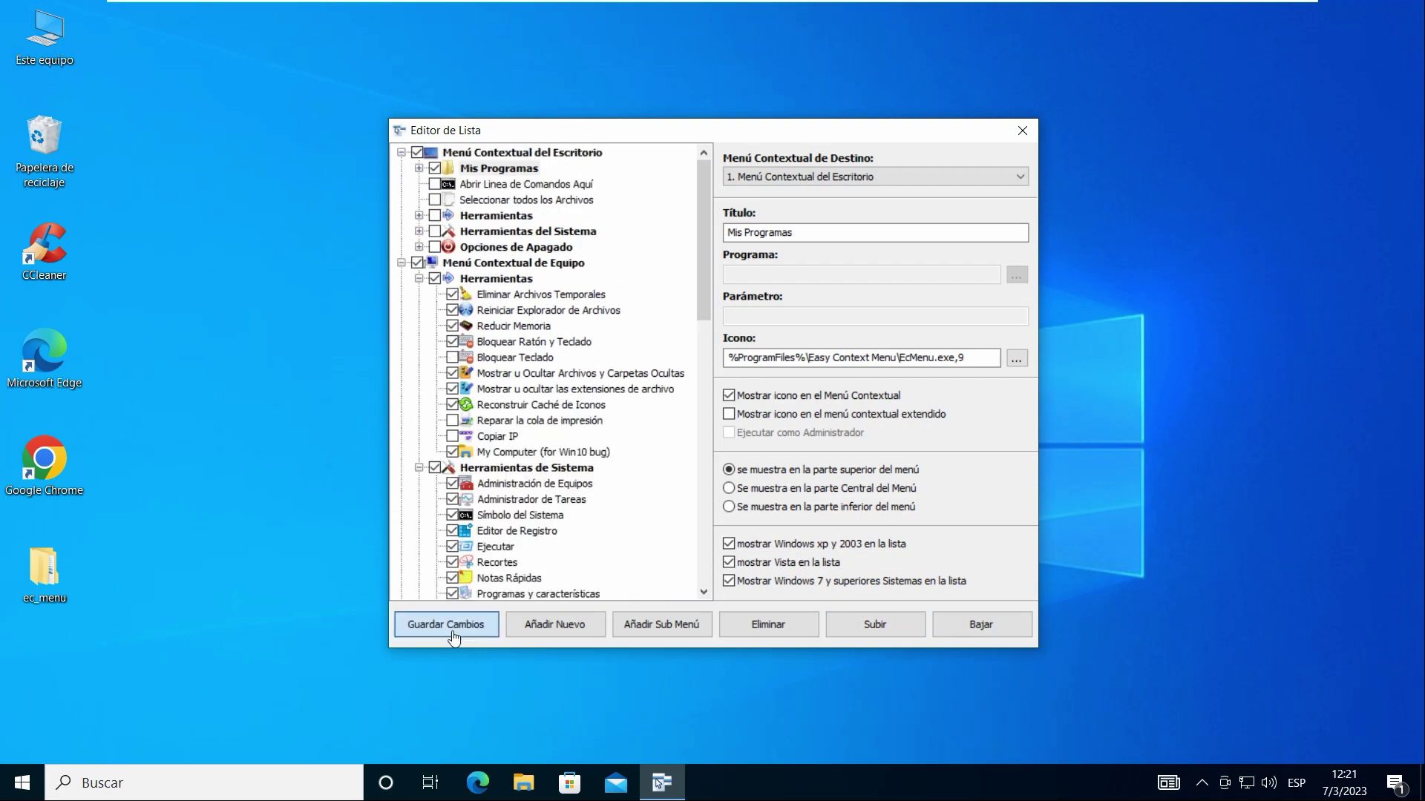
{"action": "left_click", "coordinate": [1022, 130]}
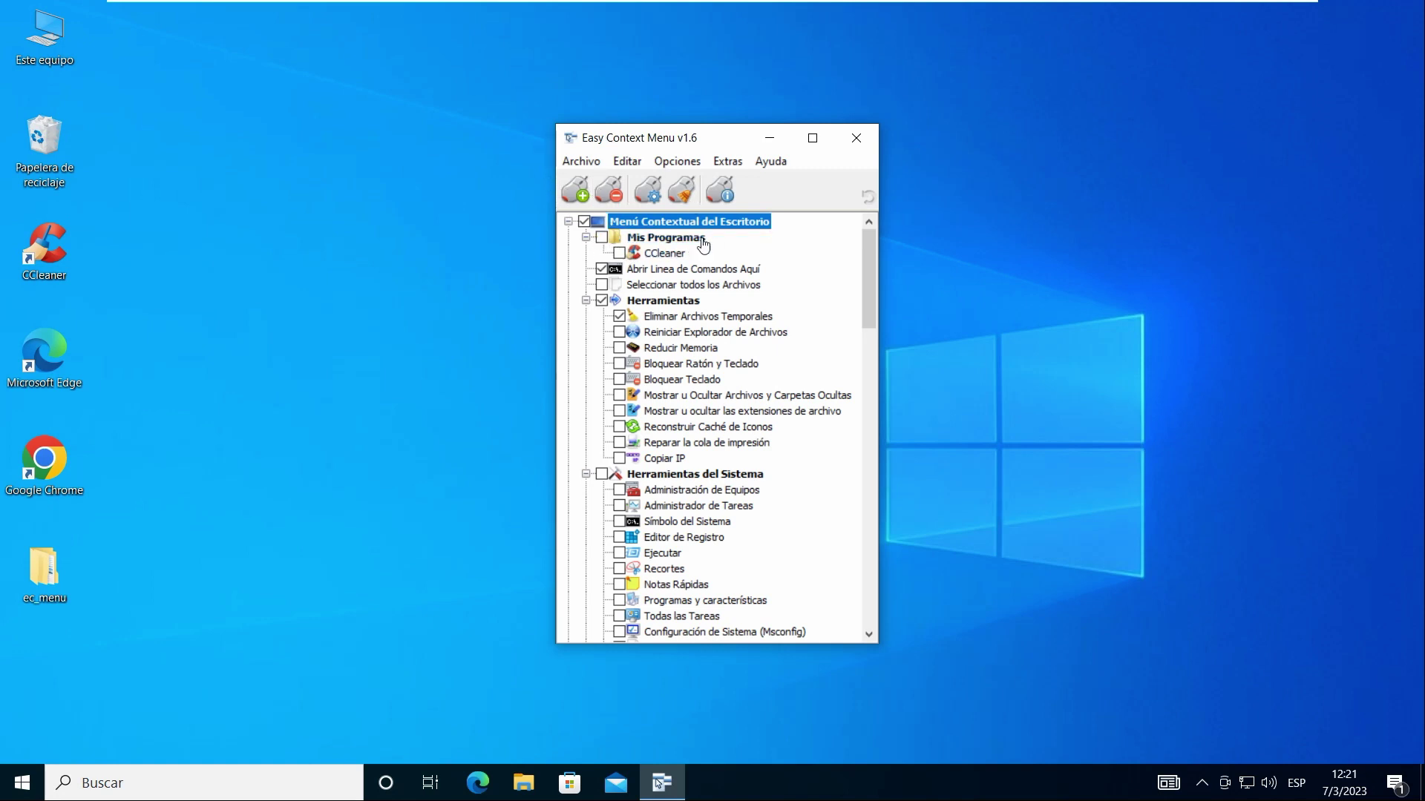
Enable Mis Programas with its CCleaner entry, apply the changes, and check the submenu in the desktop's context menu.
{"action": "left_click", "coordinate": [603, 239]}
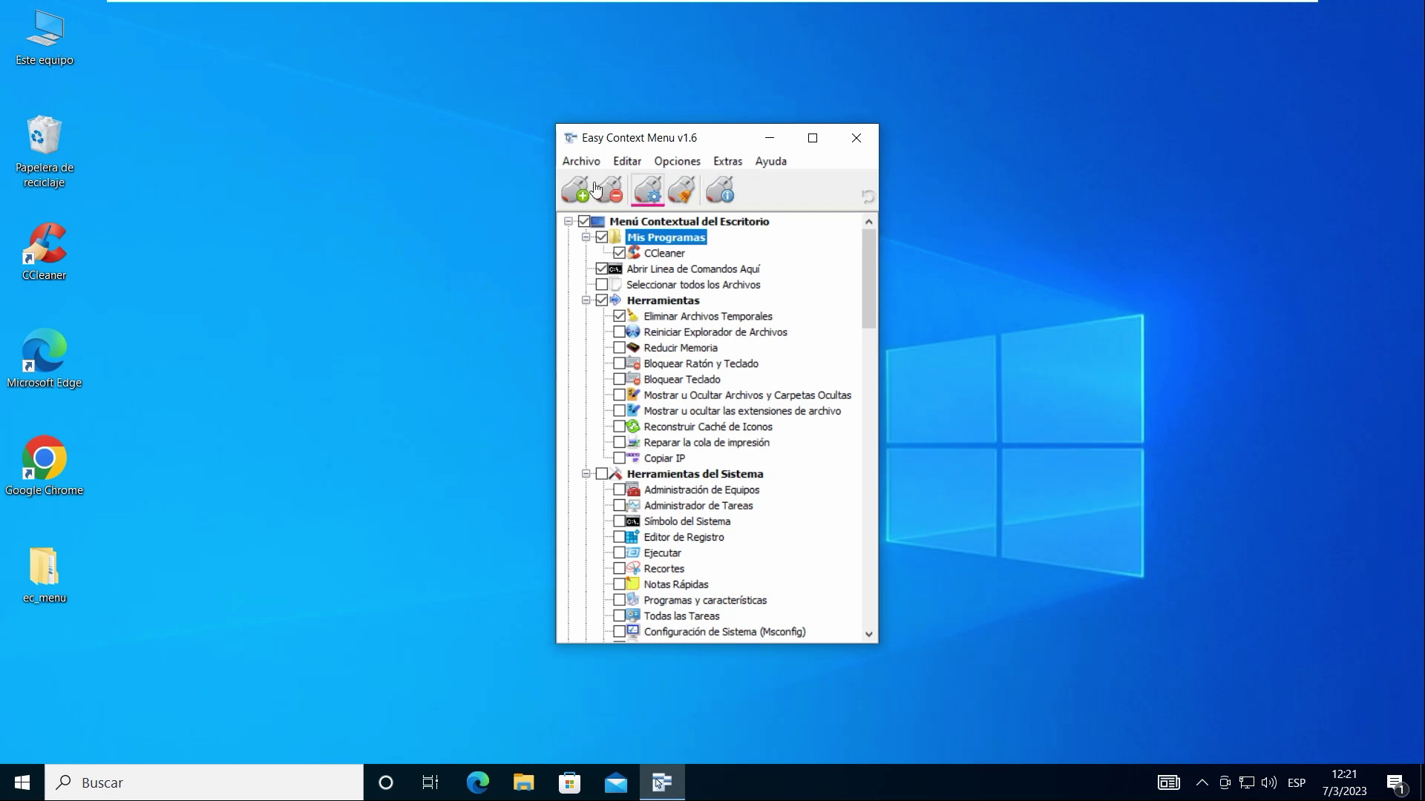
{"action": "right_click", "coordinate": [1104, 255]}
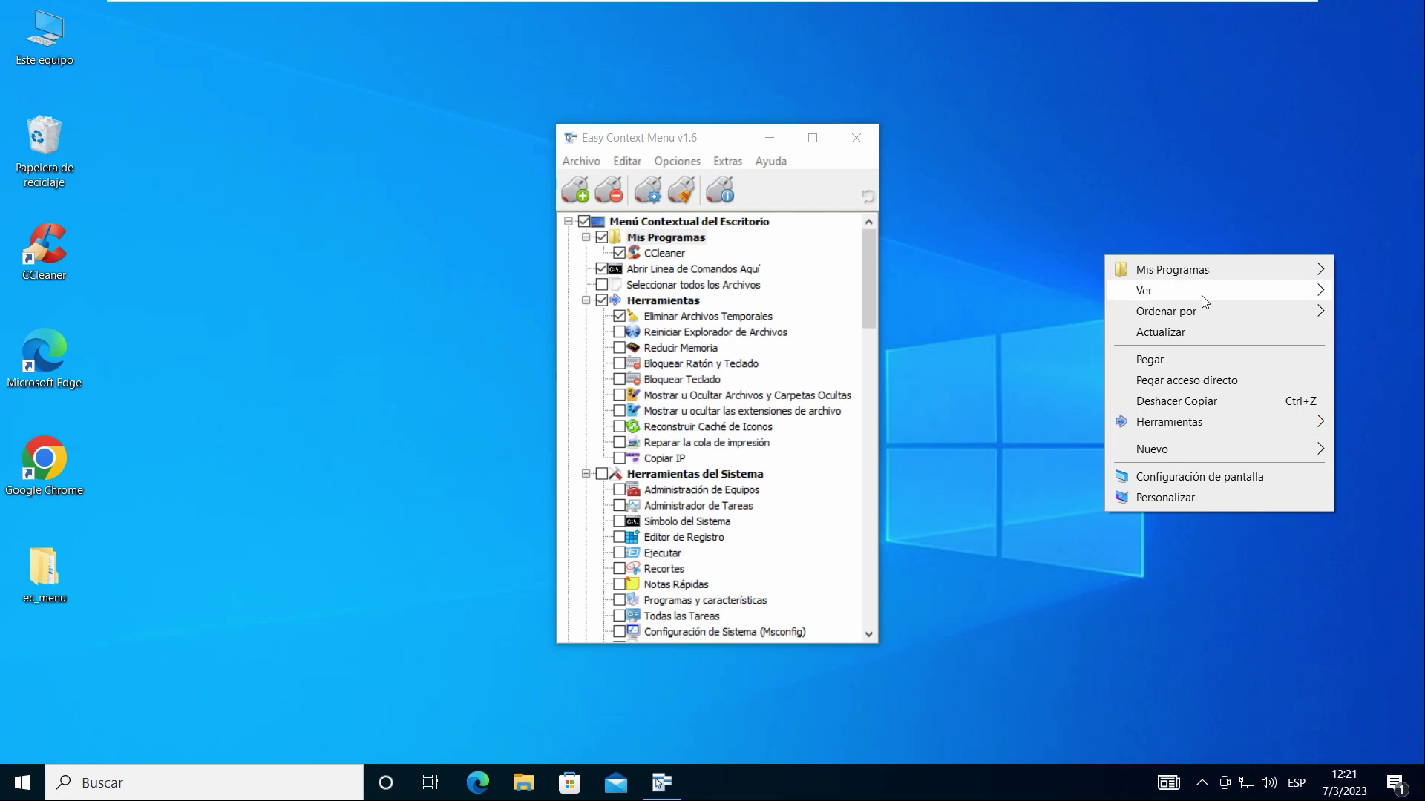
{"action": "mouse_move", "coordinate": [1203, 272]}
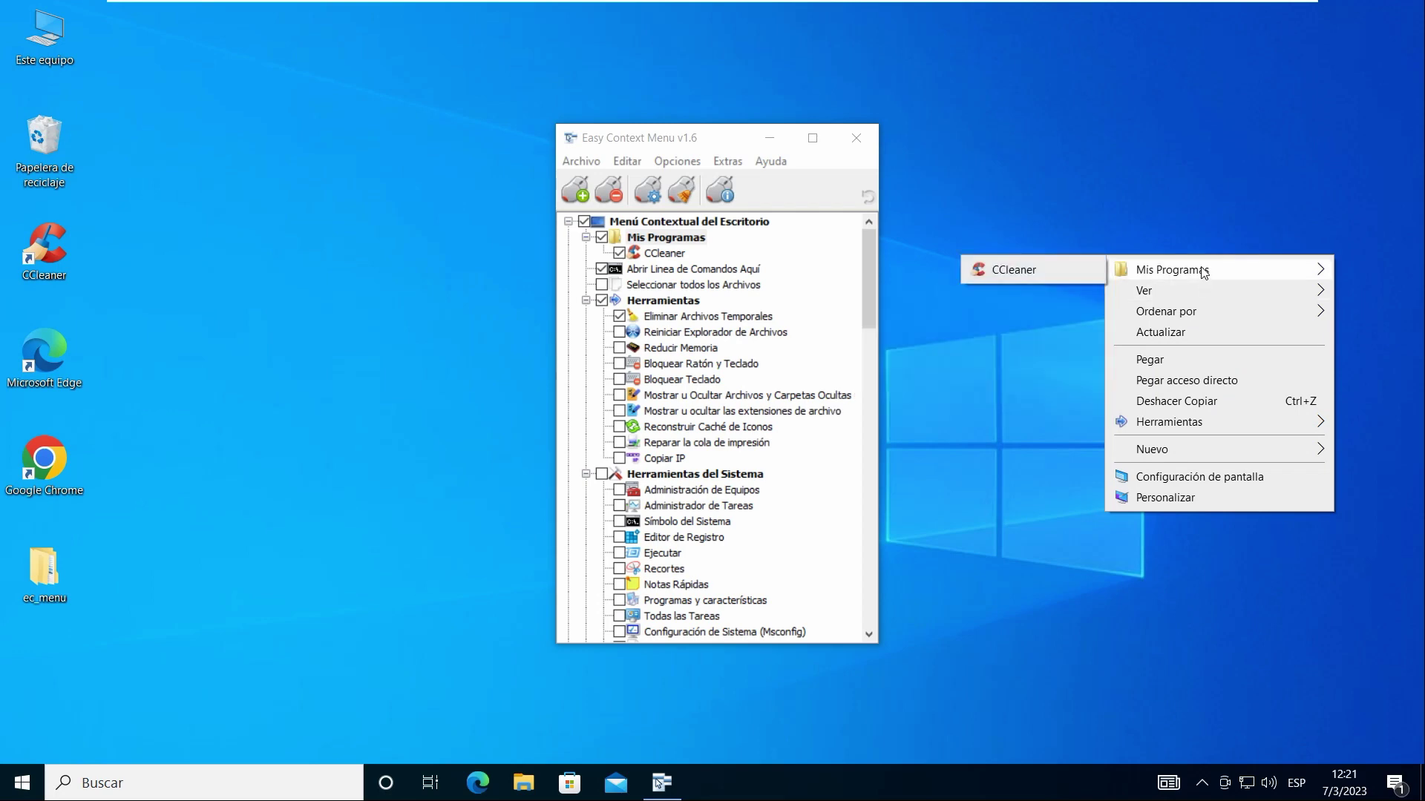
Launch CCleaner from the desktop's Mis Programas submenu to test it, then close CCleaner and Easy Context Menu.
{"action": "left_click", "coordinate": [1003, 270]}
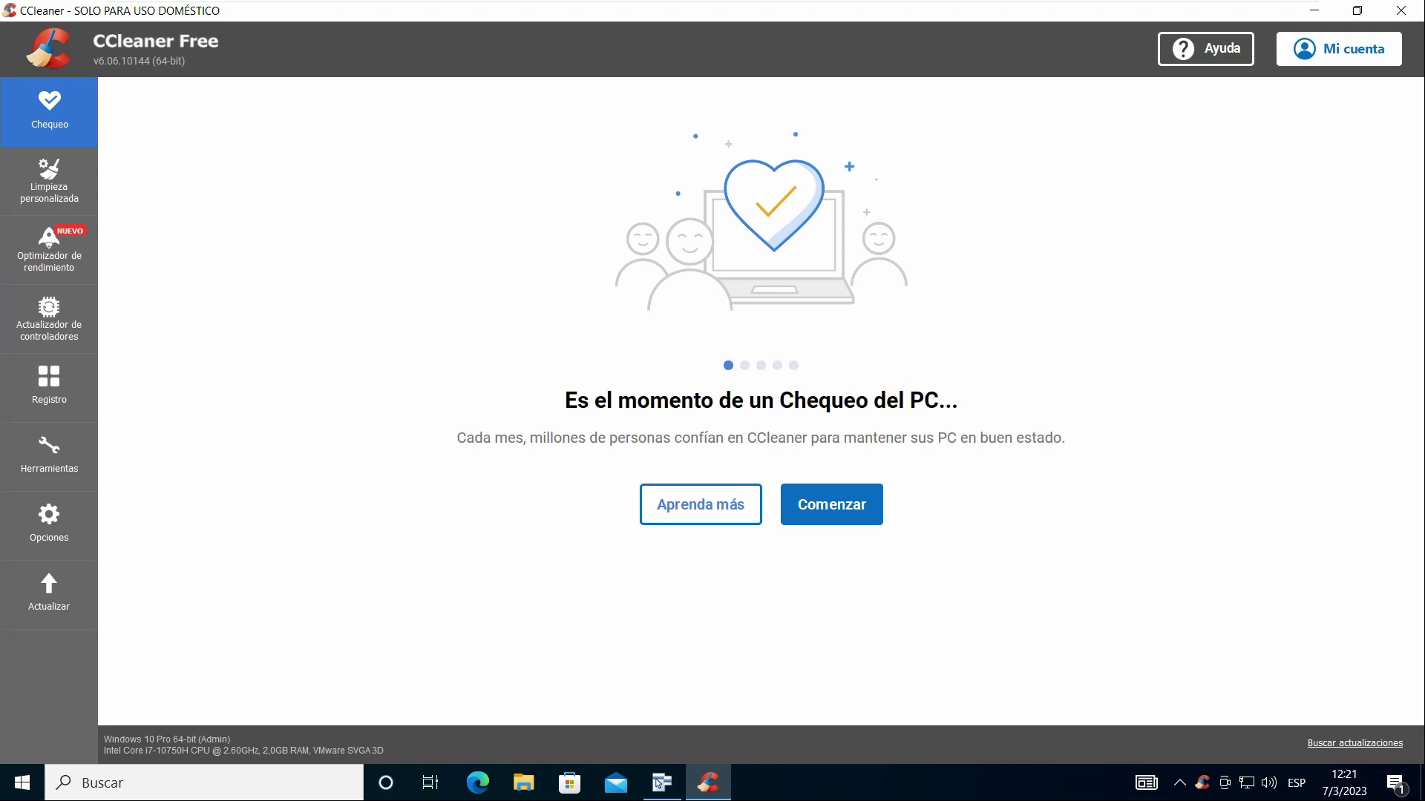
{"action": "left_click", "coordinate": [1400, 11]}
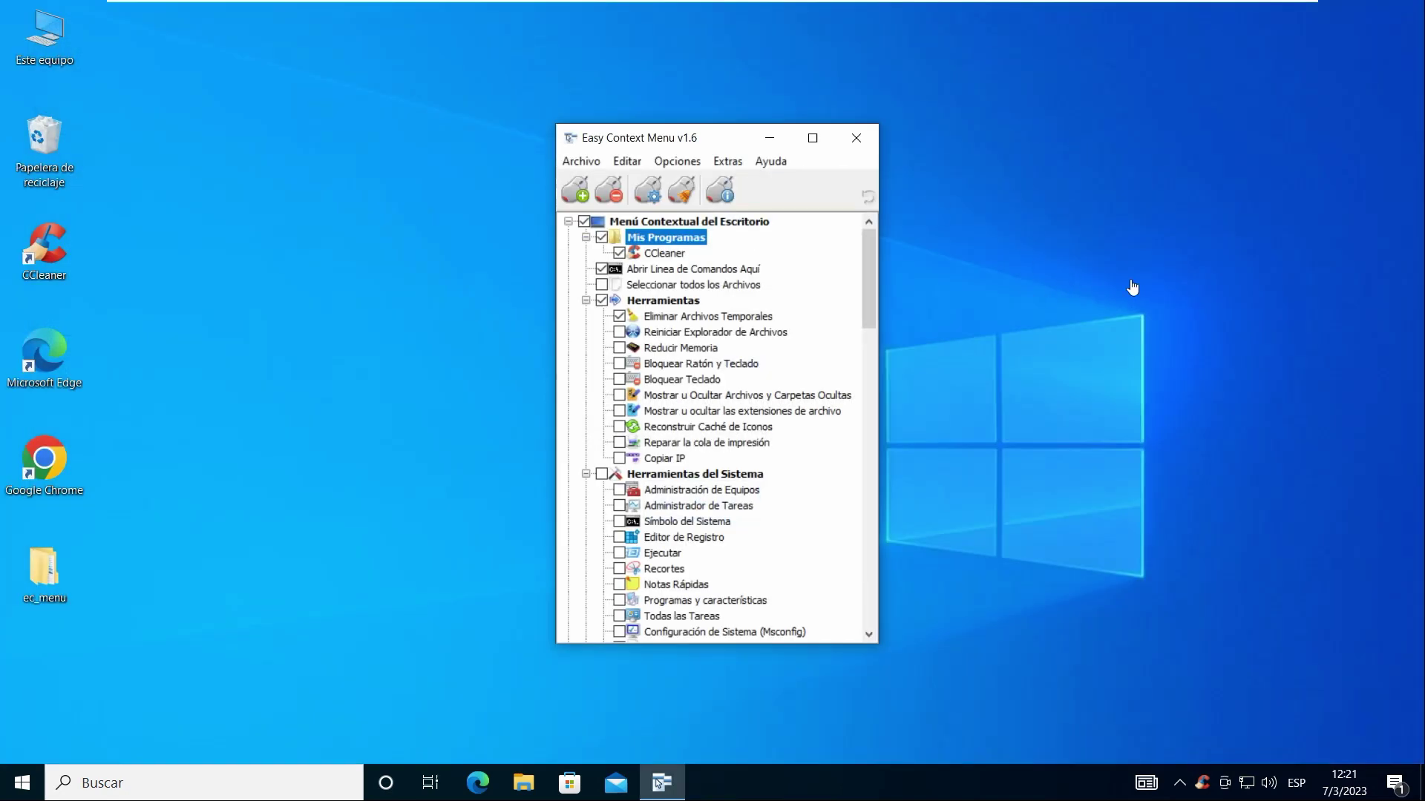
{"action": "left_click", "coordinate": [1037, 209]}
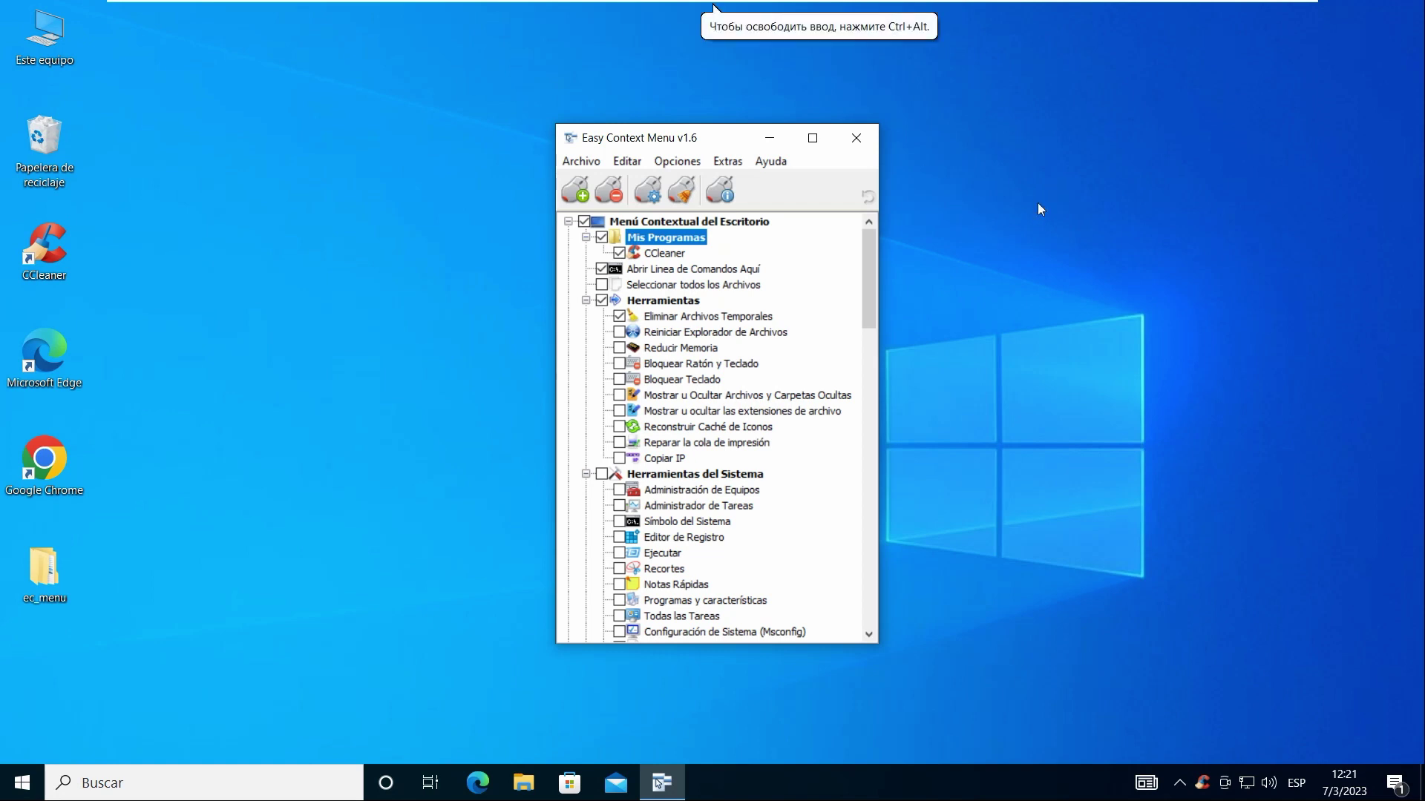
{"action": "left_click", "coordinate": [873, 135]}
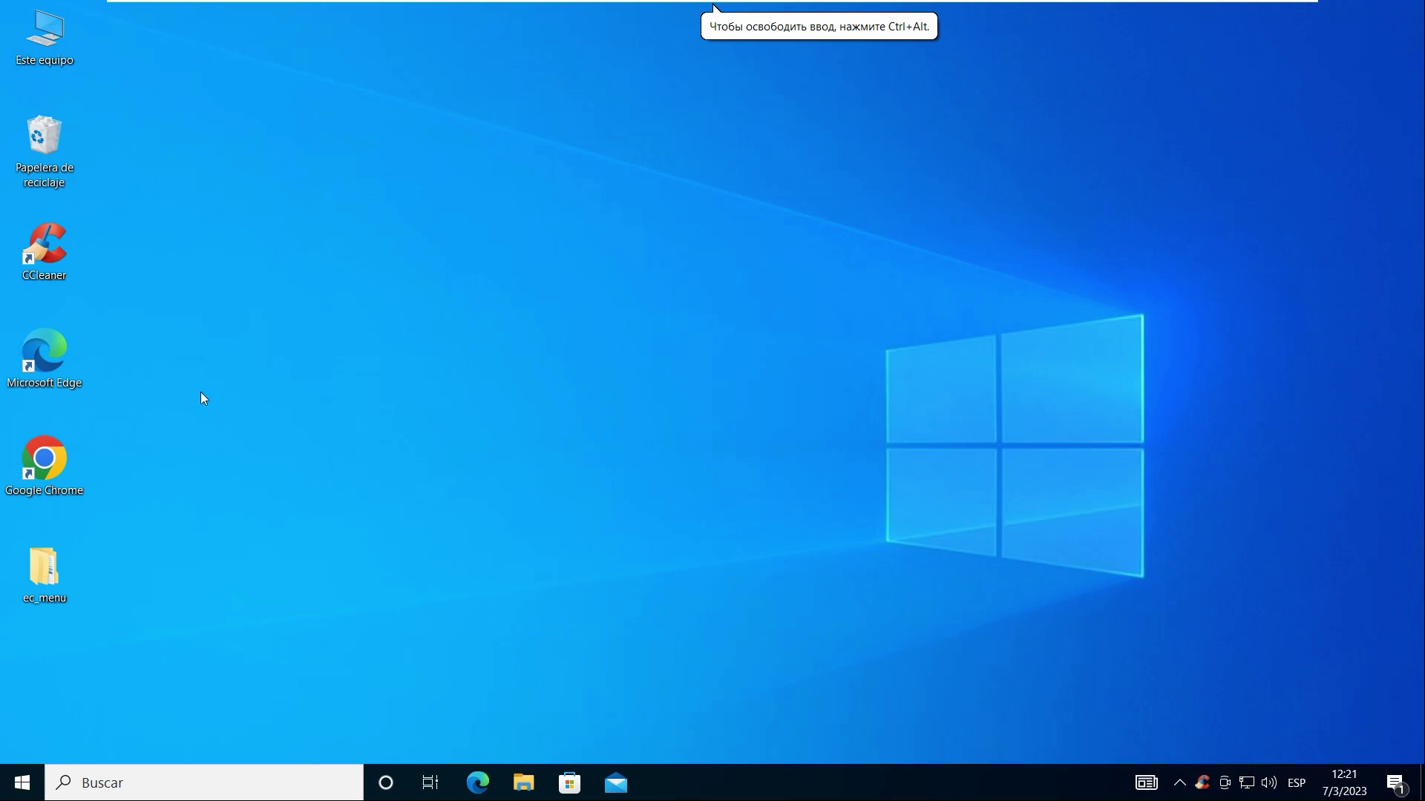
Examine the context menus of the Google Chrome shortcut and the empty desktop.
{"action": "right_click", "coordinate": [67, 464]}
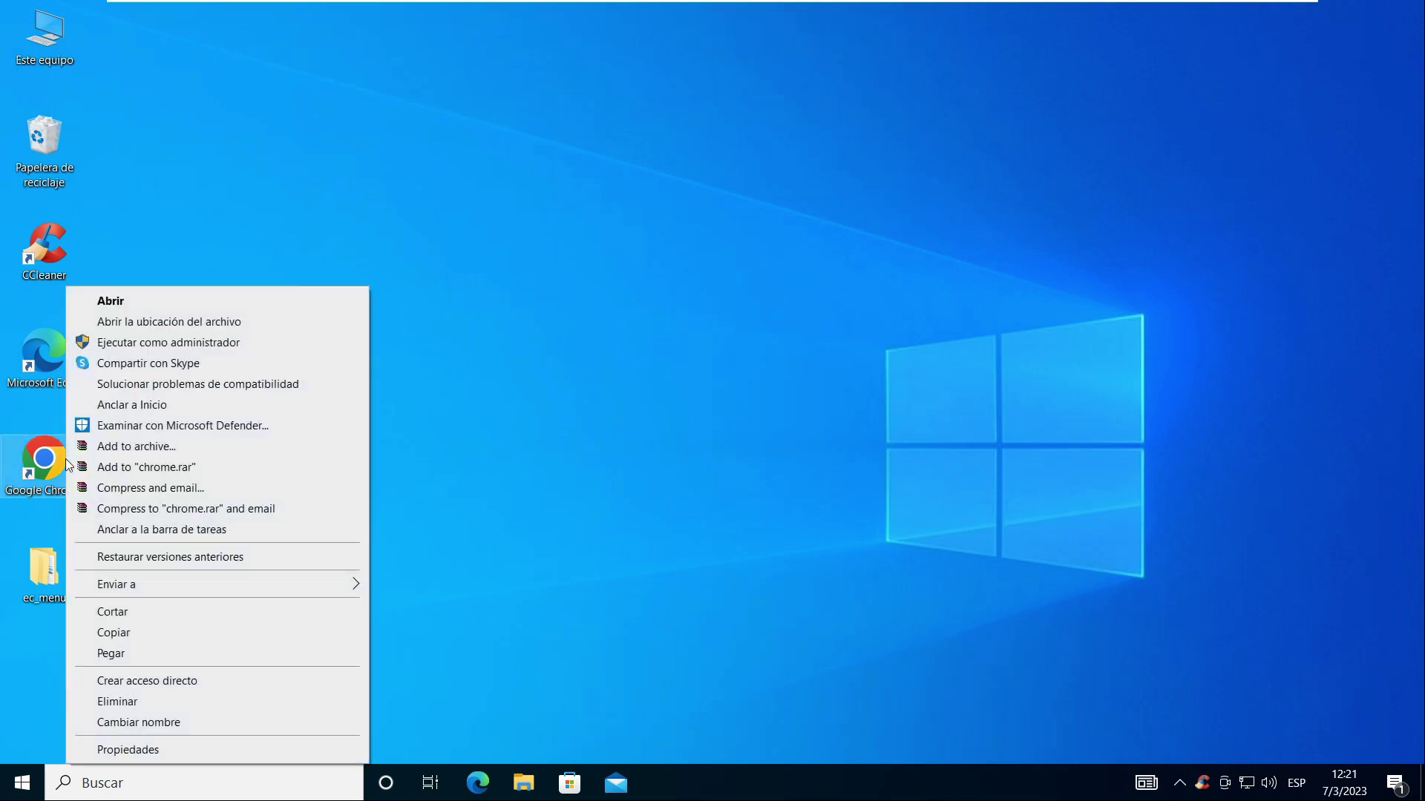
{"action": "left_click", "coordinate": [881, 342]}
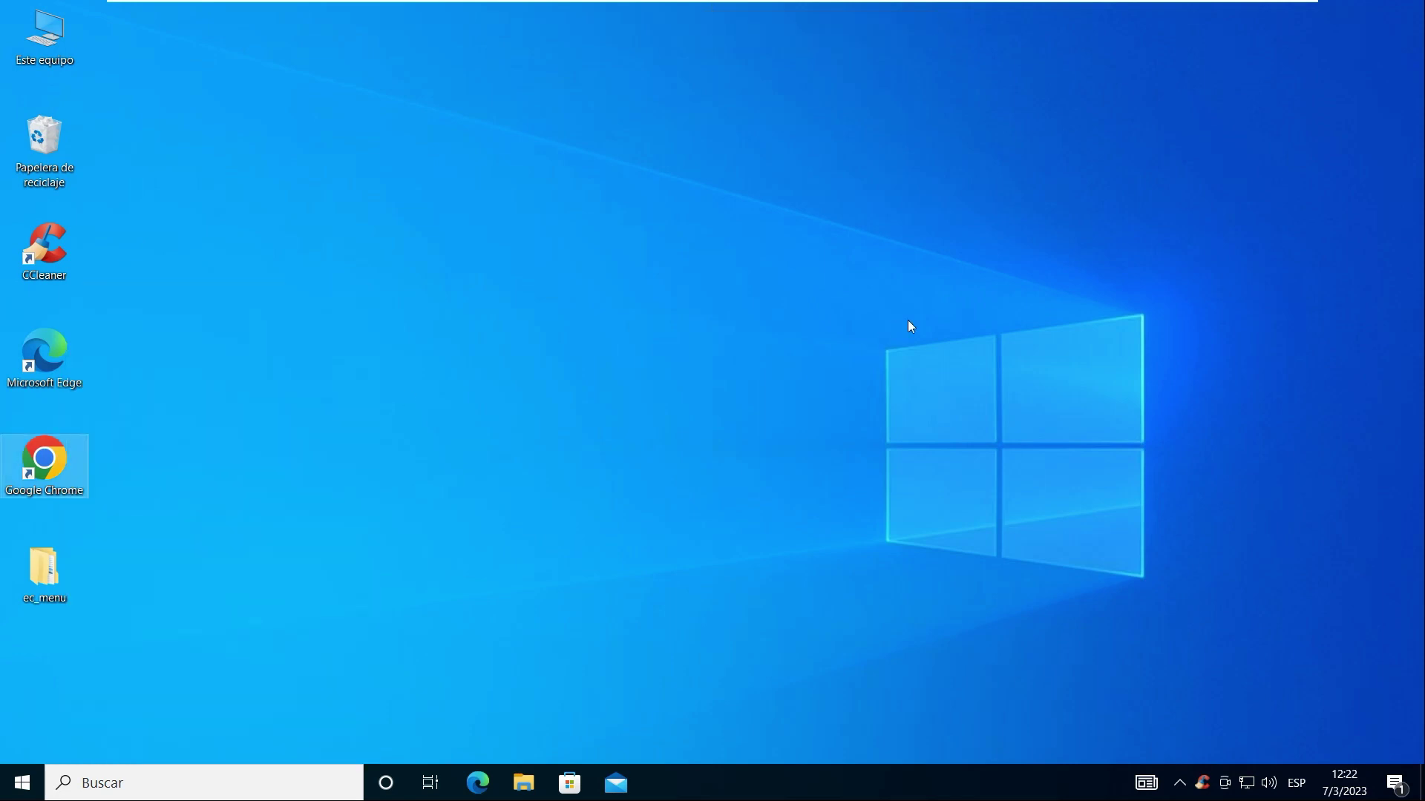
{"action": "right_click", "coordinate": [907, 319]}
{"action": "left_click", "coordinate": [780, 330]}
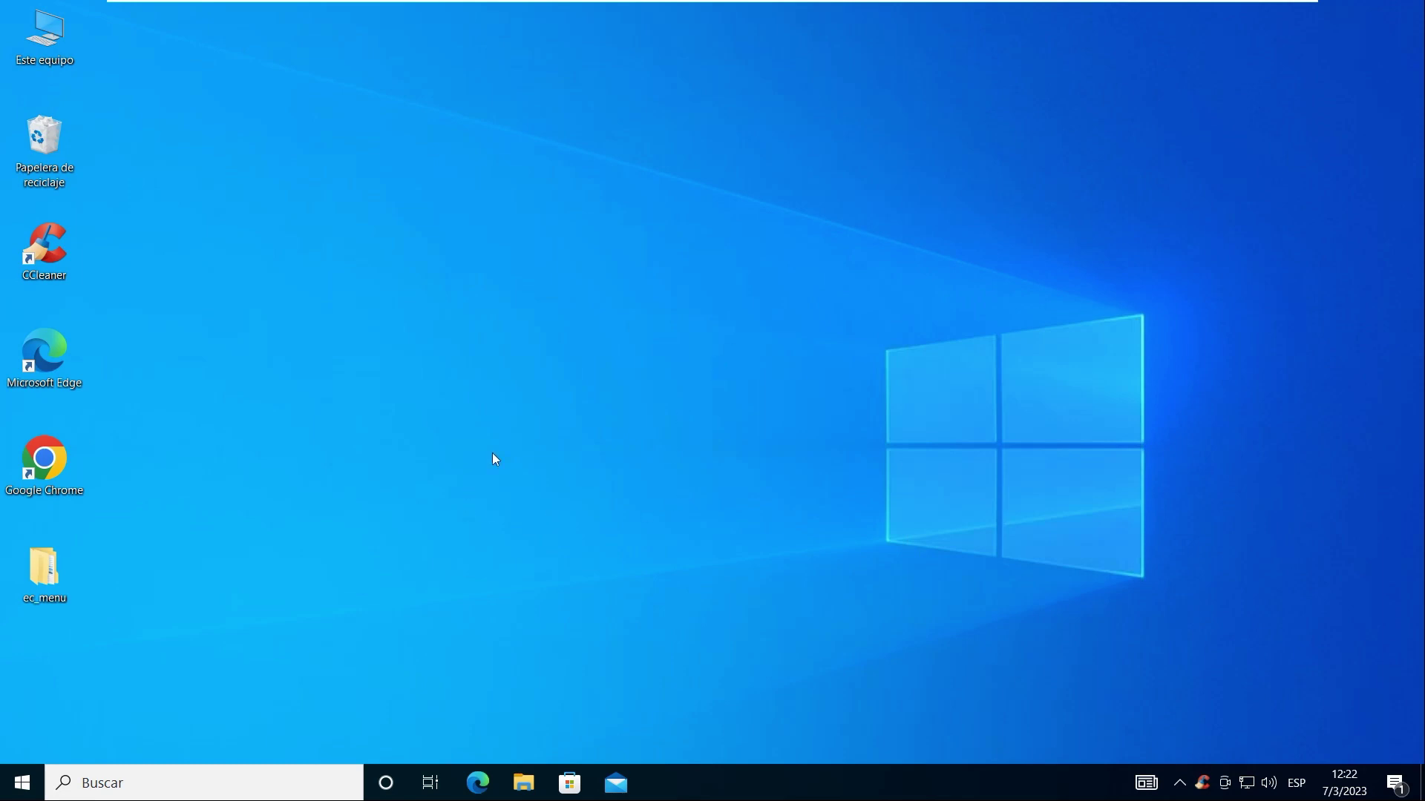
{"action": "right_click", "coordinate": [61, 475]}
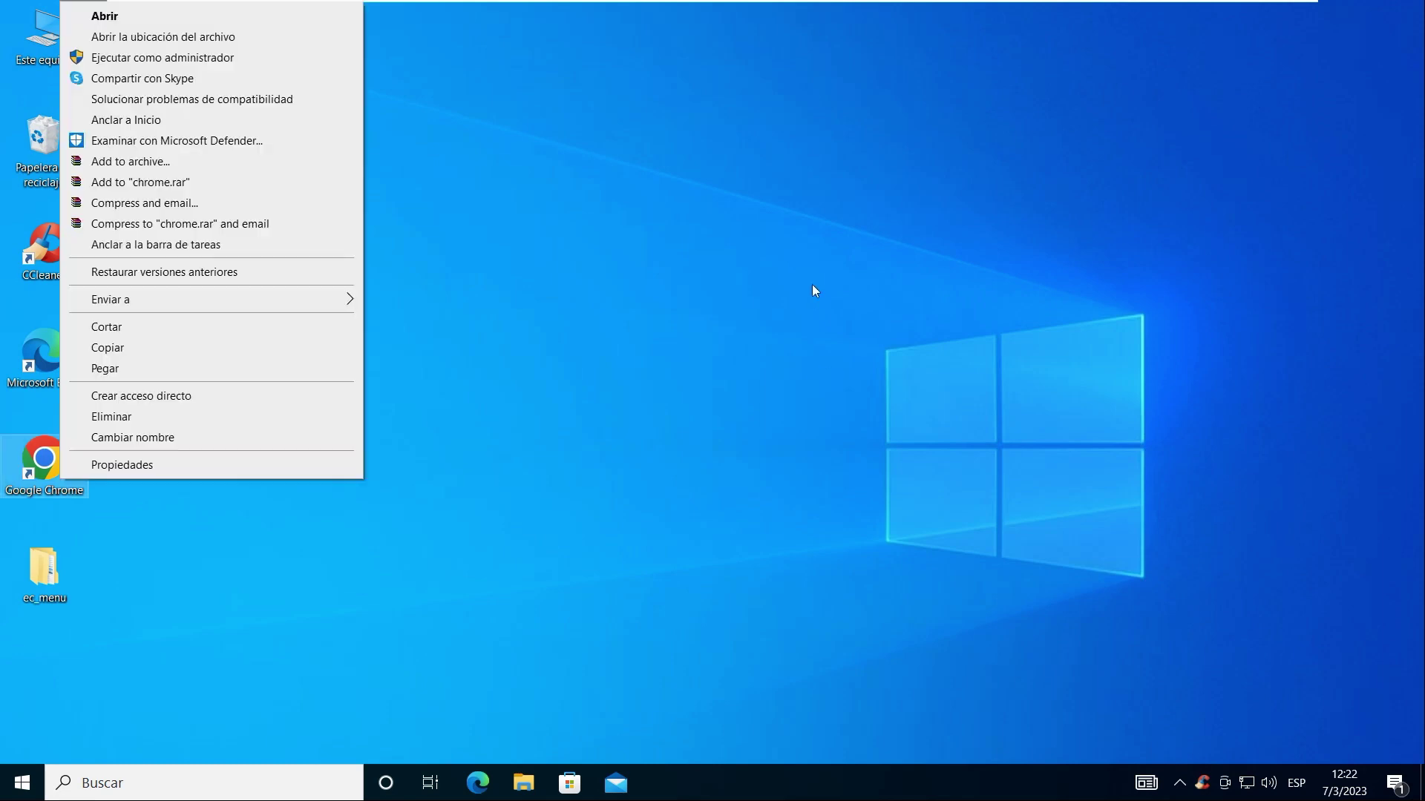